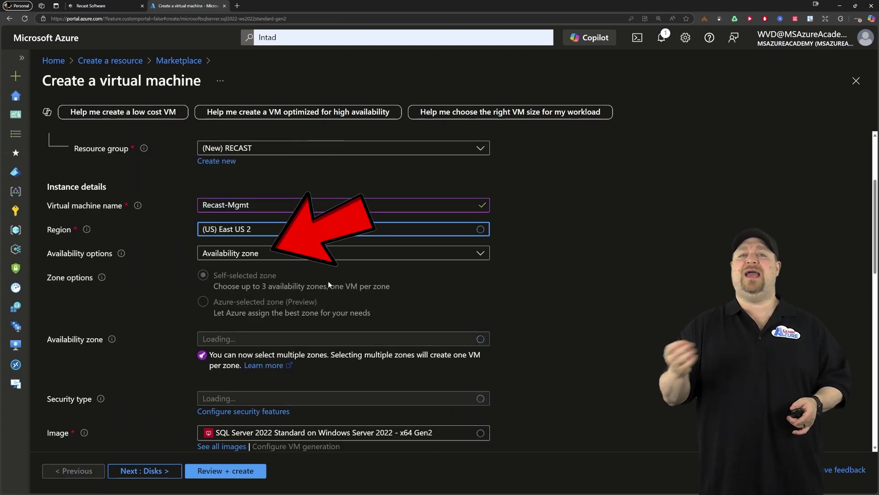
Check the VM size list and keep Standard_B4ms
scroll(362, 311, "down", 2)
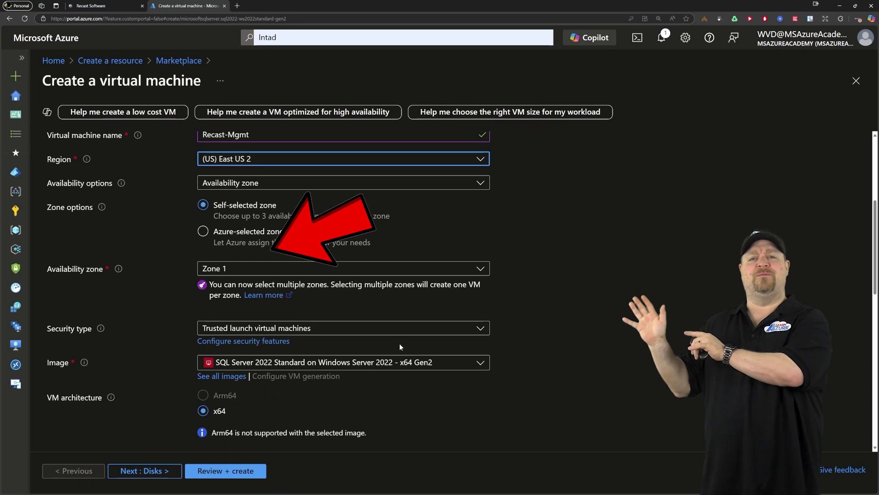
scroll(399, 344, "down", 3)
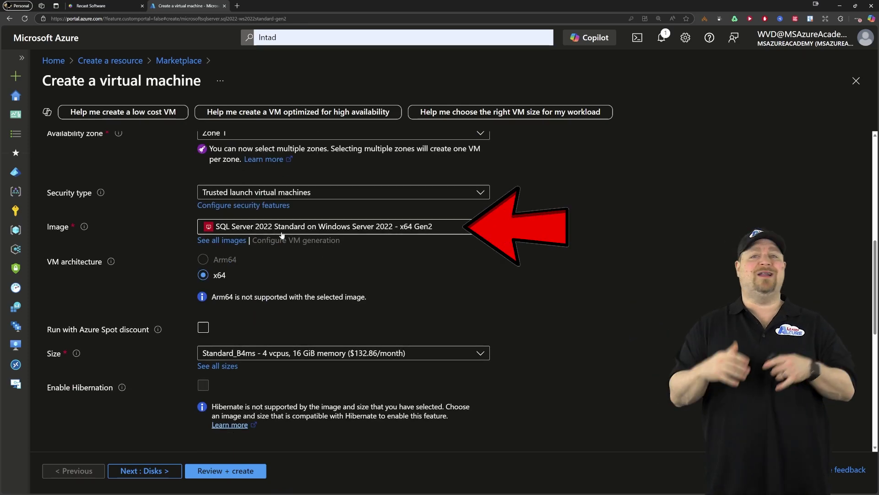
scroll(293, 321, "down", 2)
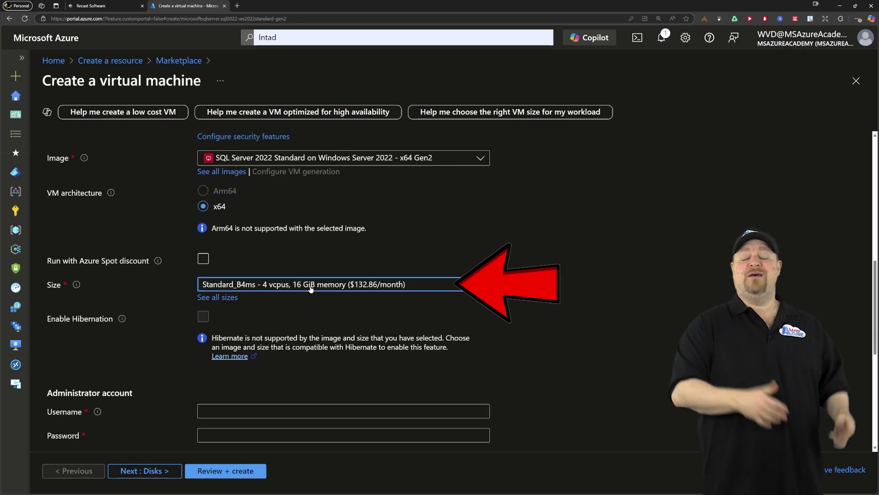
left_click(378, 284)
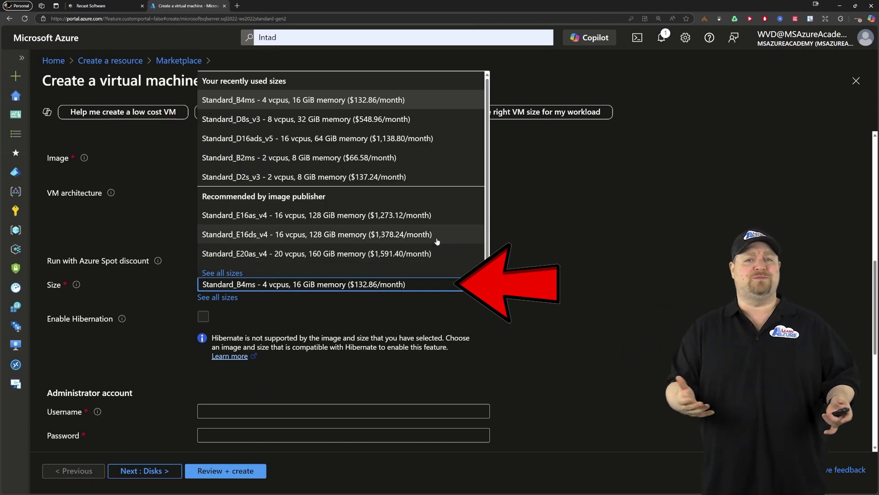
Enter the administrator username, password and matching confirmation password
left_click(232, 408)
type("Intad")
key("Tab")
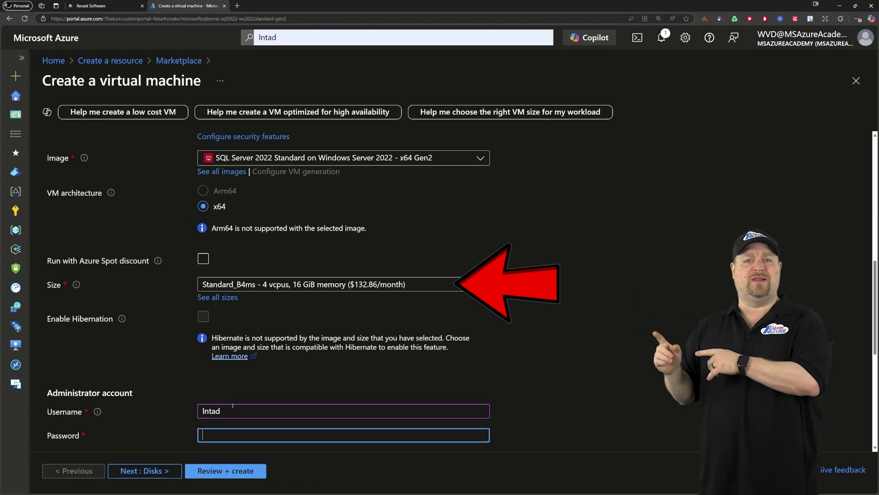
type("••••••")
key("Tab")
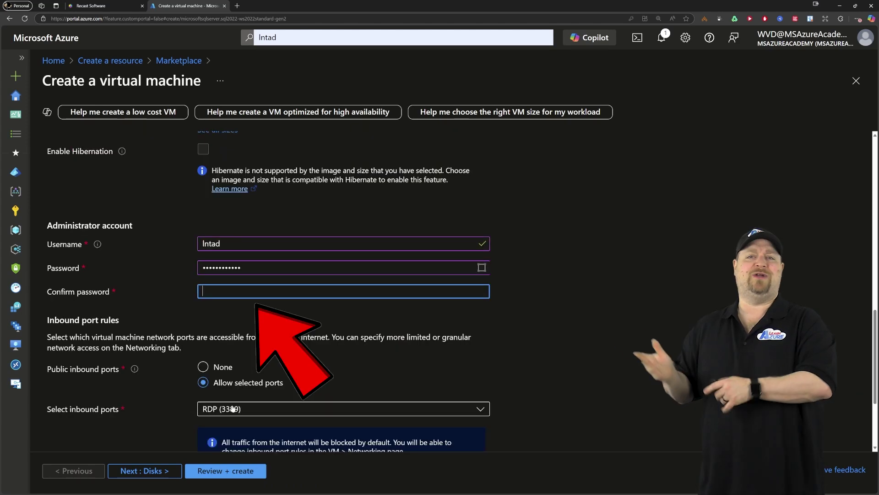
type("••••••••••••")
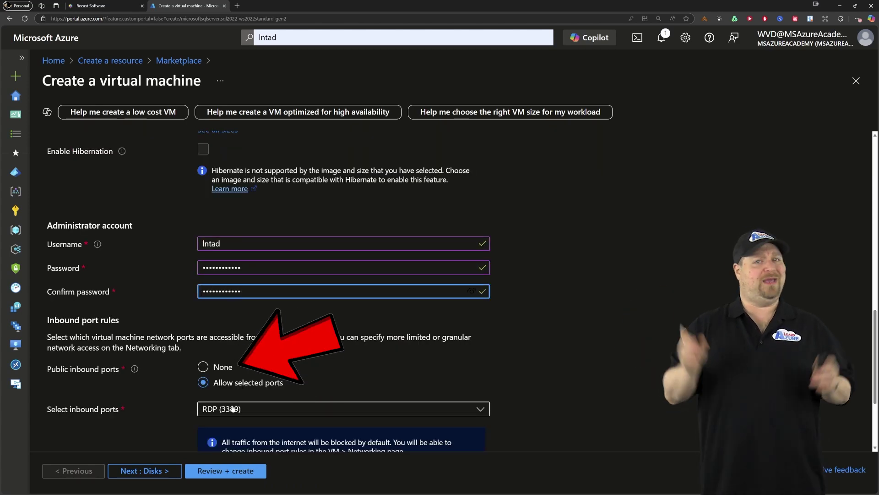
Set public inbound ports to None and confirm Azure Hybrid Benefit with an existing Windows Server license
key("Tab")
key("Up")
scroll(297, 369, "down", 3)
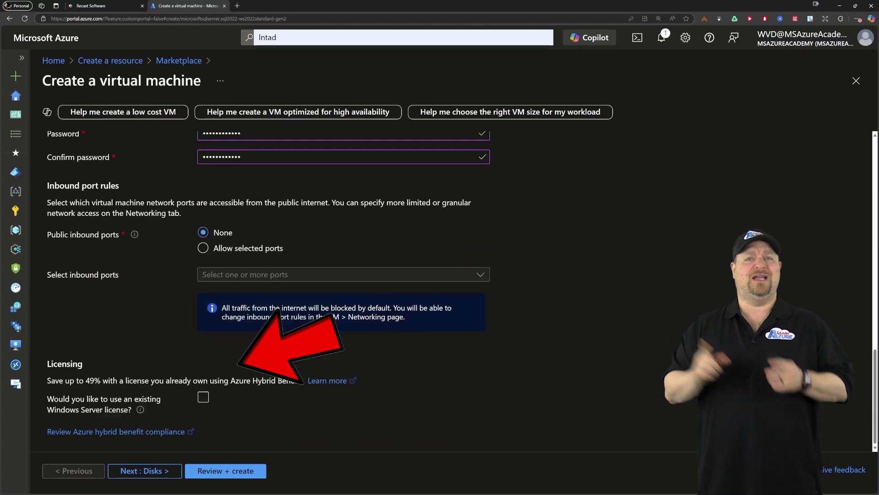
left_click(203, 397)
scroll(204, 397, "down", 1)
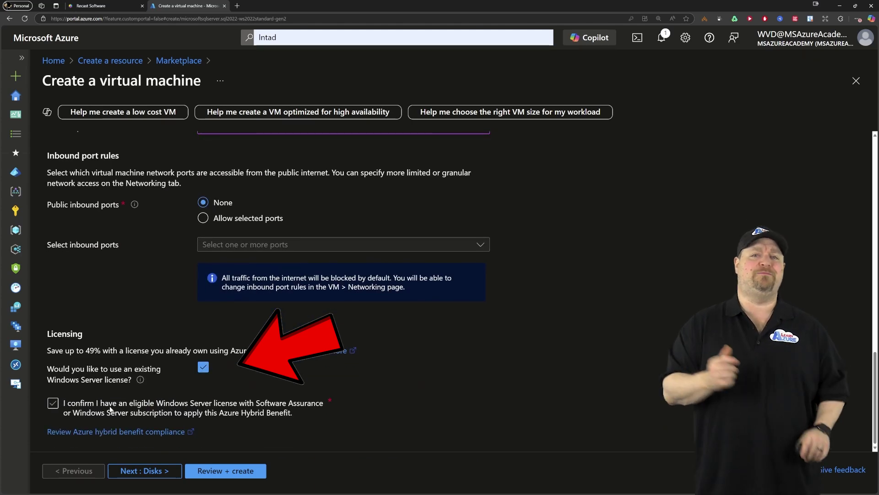
left_click(109, 406)
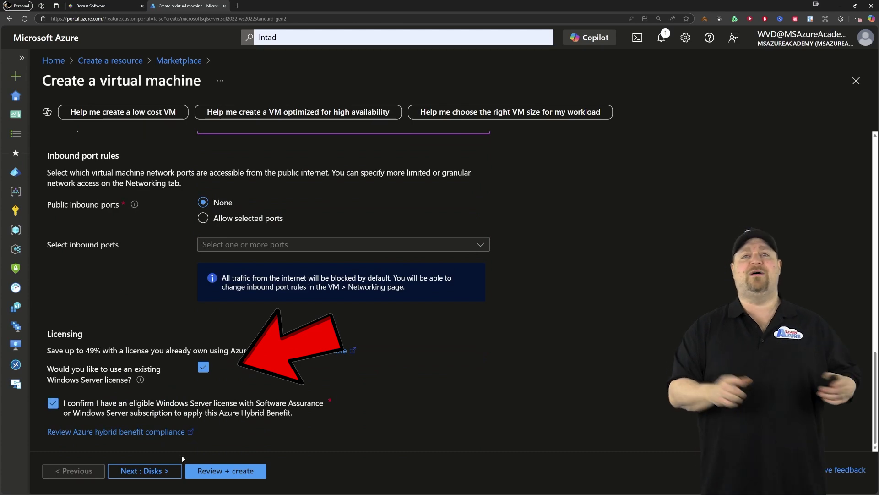
Advance the Create a virtual machine wizard to Next : Disks
left_click(153, 477)
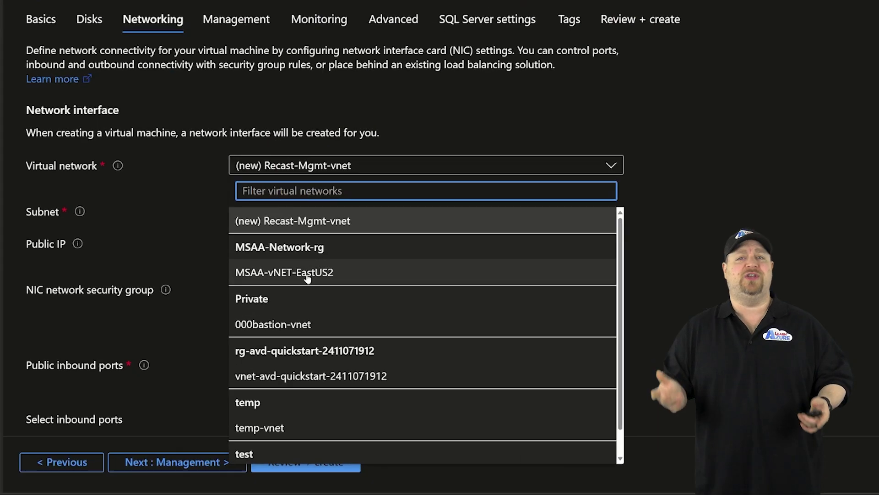
Place the VM on MSAA-vNET-EastUS2 in the Core subnet
left_click(247, 329)
left_click(348, 179)
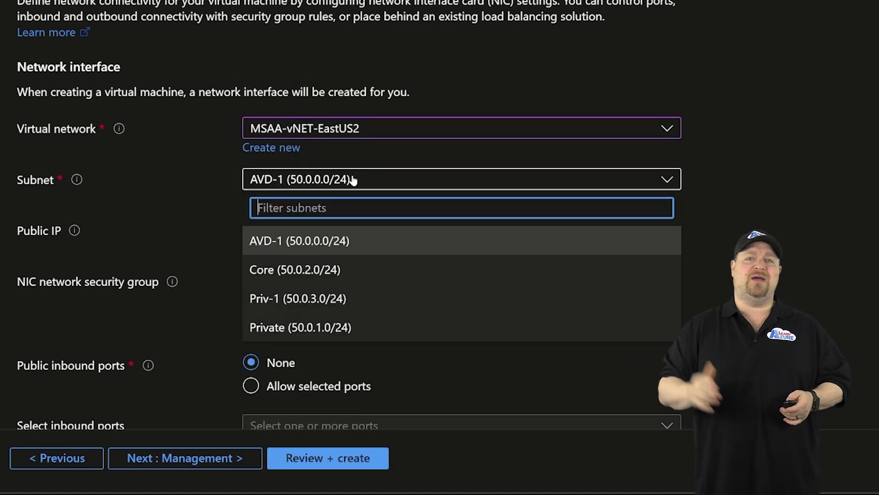
left_click(350, 267)
Set public IP and NIC security group to None, and delete the NIC with the VM
left_click(392, 231)
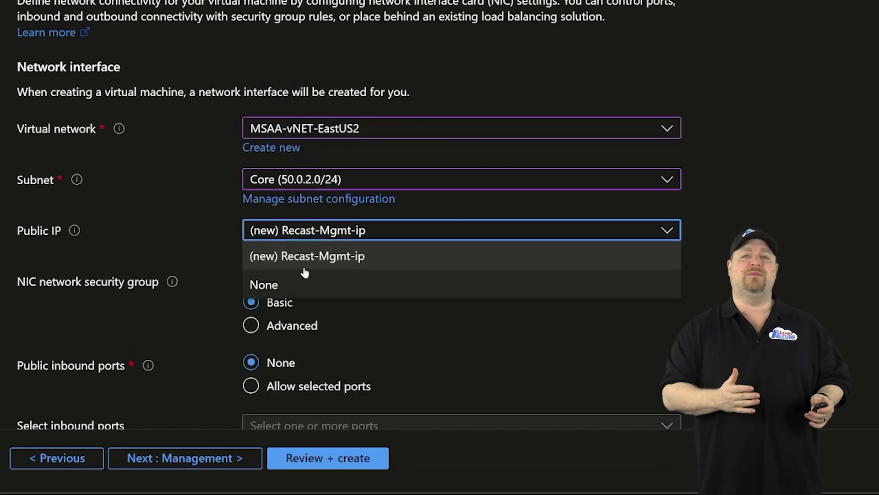
left_click(288, 285)
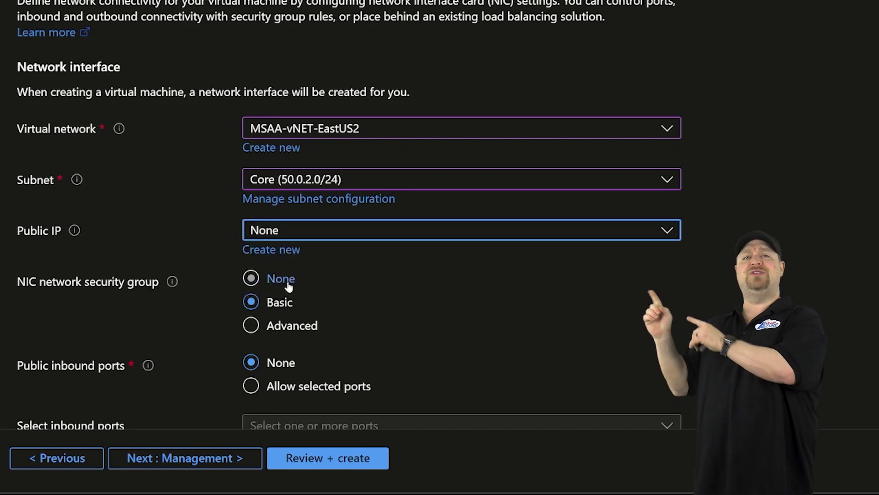
left_click(280, 279)
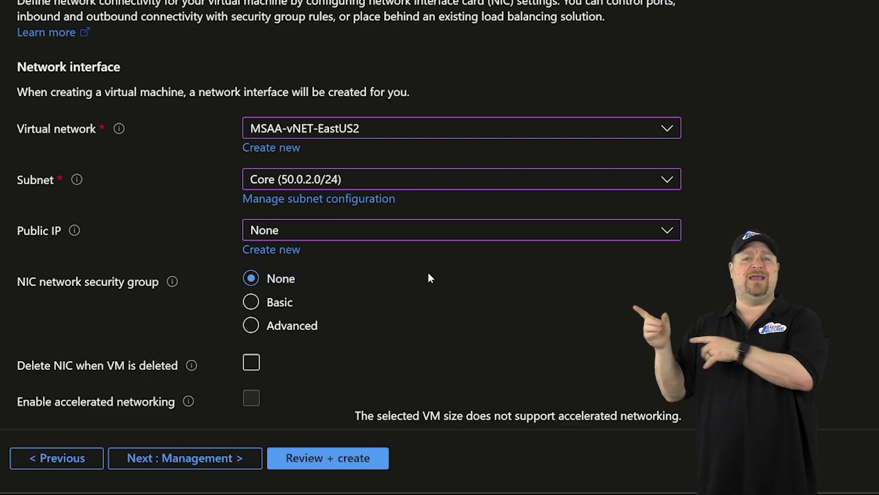
scroll(358, 287, "down", 2)
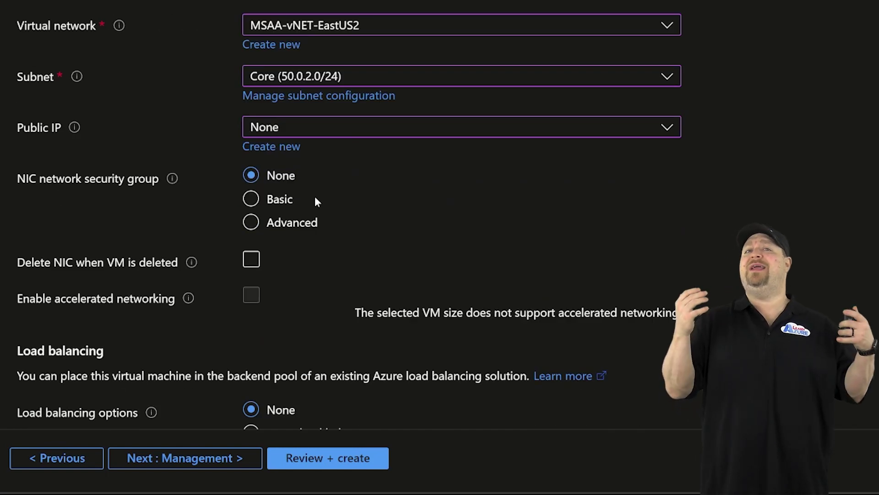
left_click(256, 263)
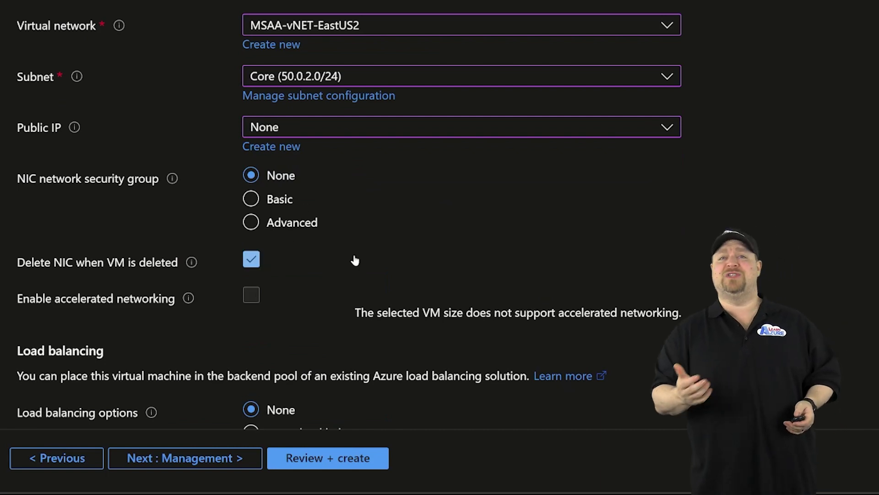
scroll(355, 260, "down", 2)
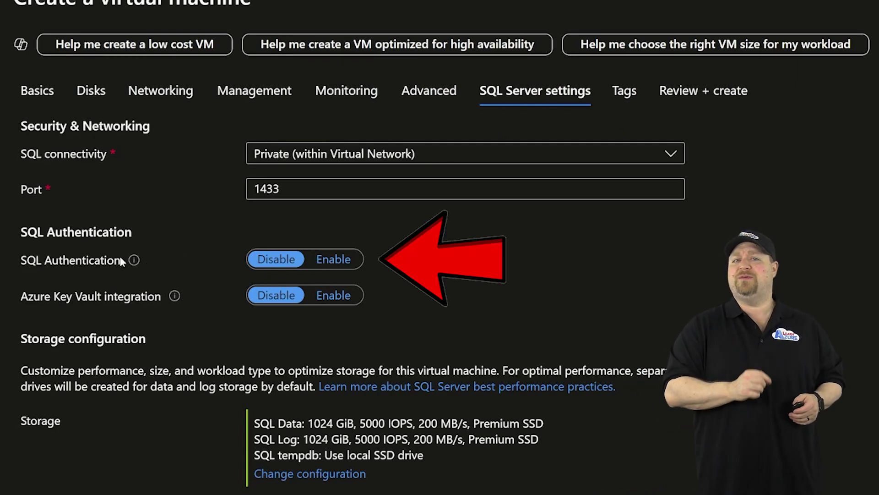
Set SQL Server License to Yes and confirm the Software Assurance eligibility
mouse_move(125, 261)
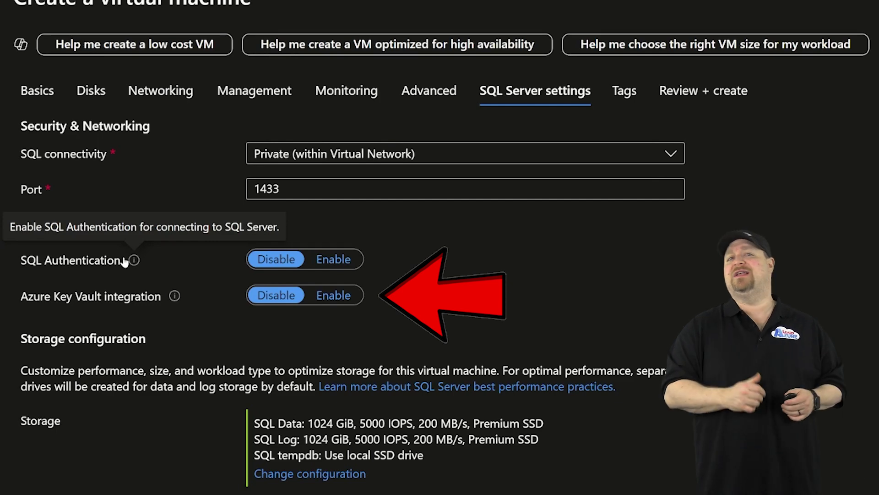
scroll(125, 262, "down", 5)
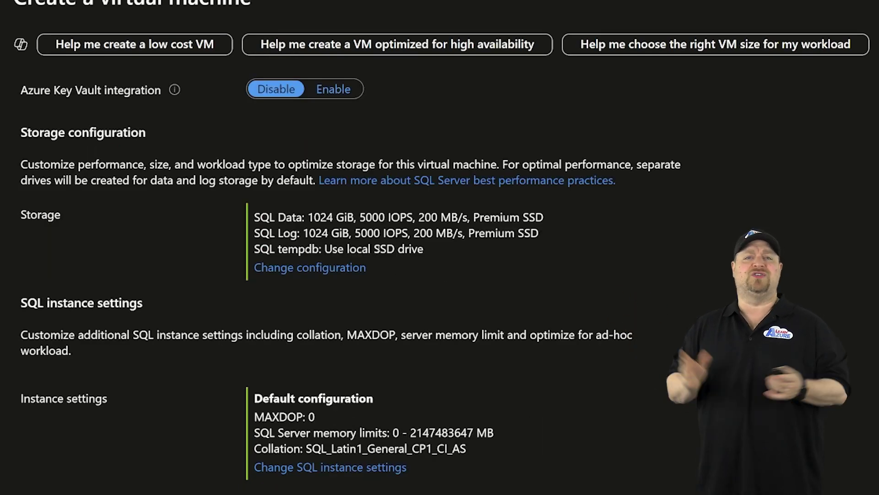
scroll(346, 210, "down", 7)
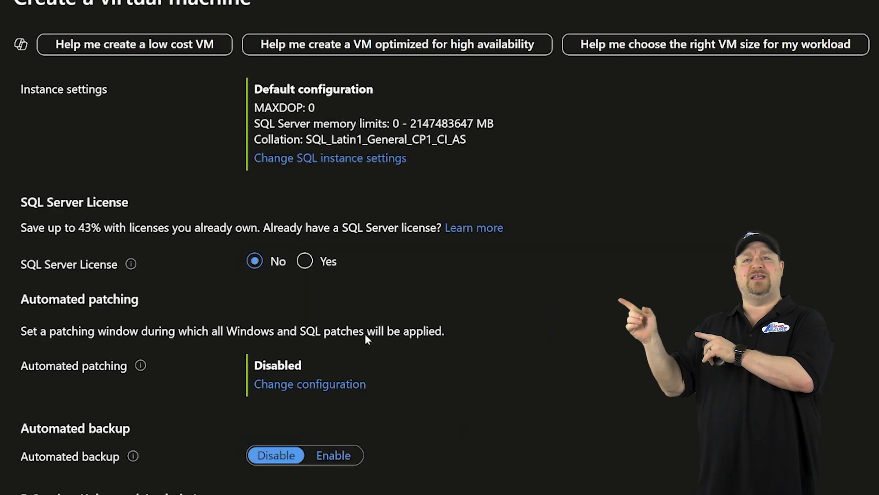
left_click(304, 260)
left_click(255, 298)
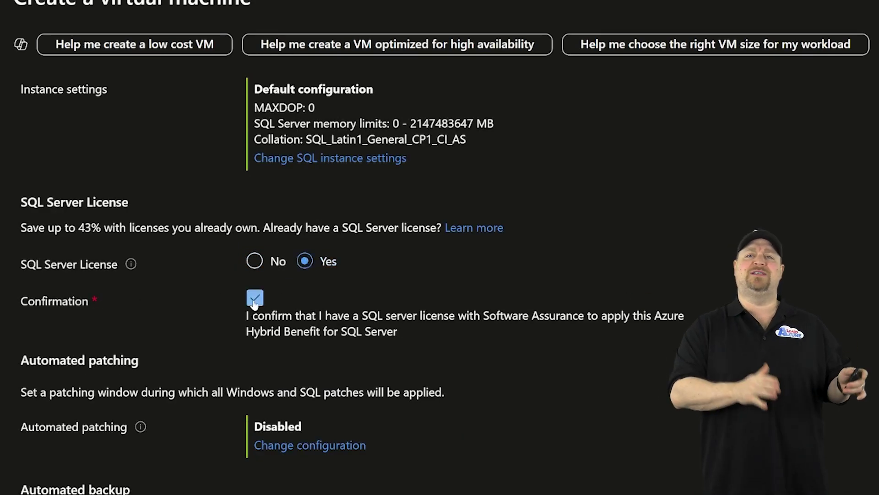
scroll(538, 366, "down", 2)
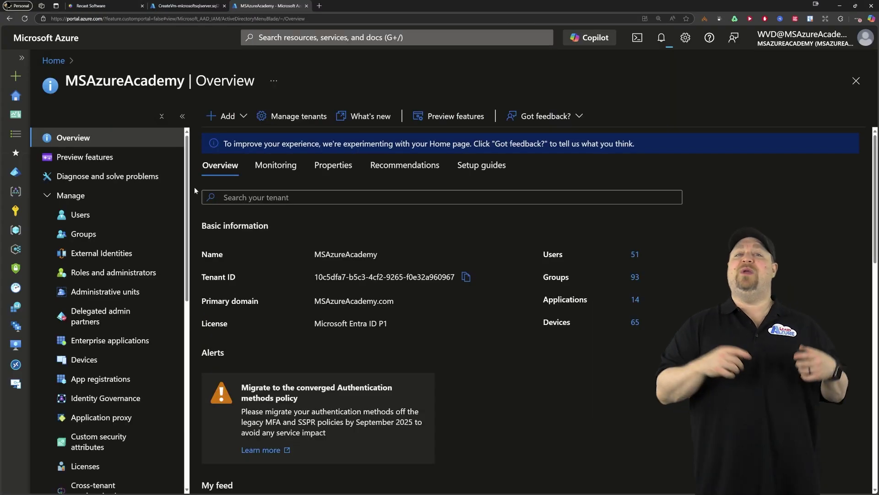
Register a new Entra ID application named RECAST Management Server
left_click(99, 381)
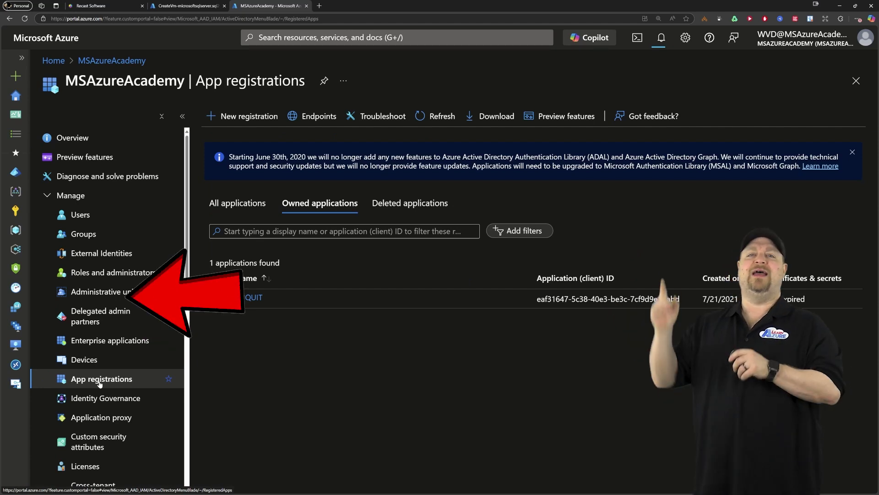
left_click(255, 111)
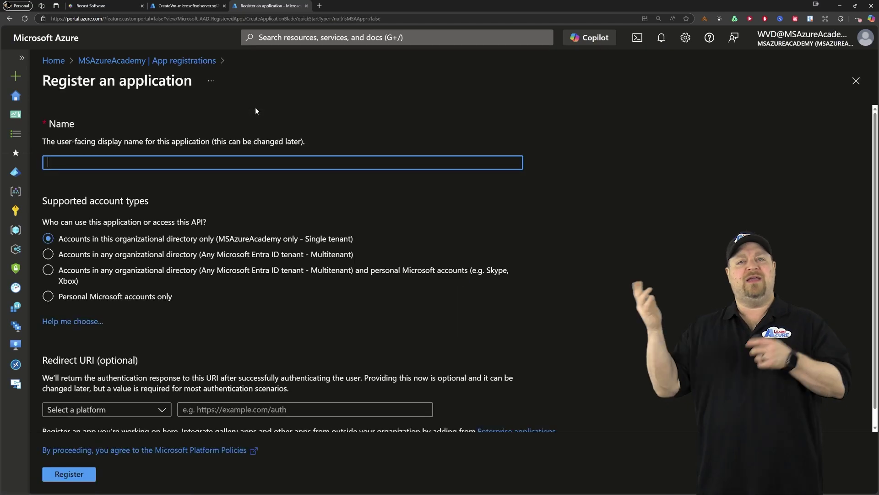
type("RECAST Management Server")
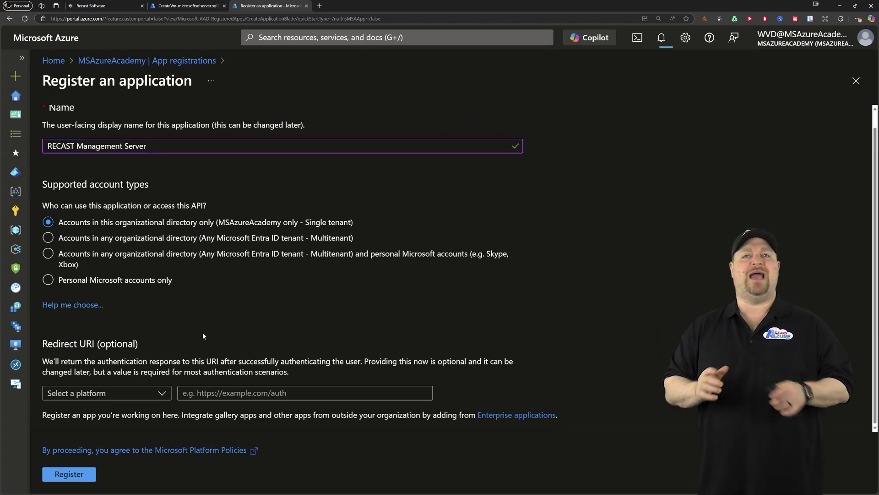
left_click(69, 472)
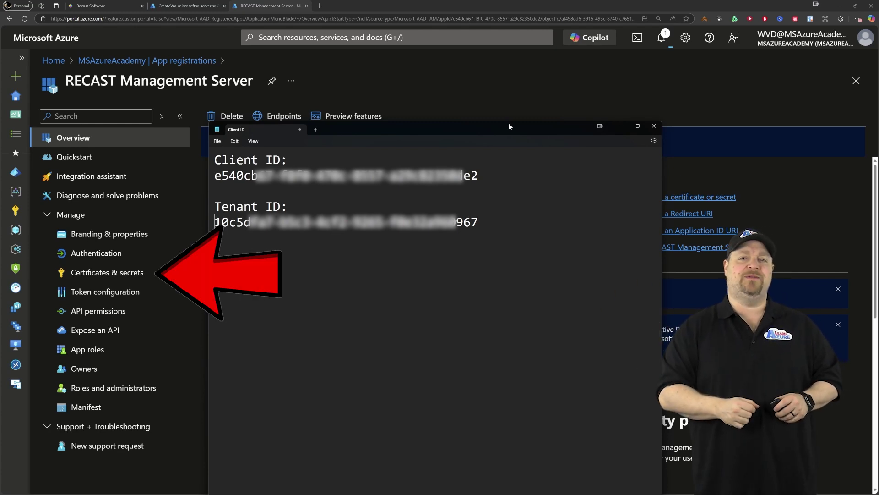
left_click(126, 271)
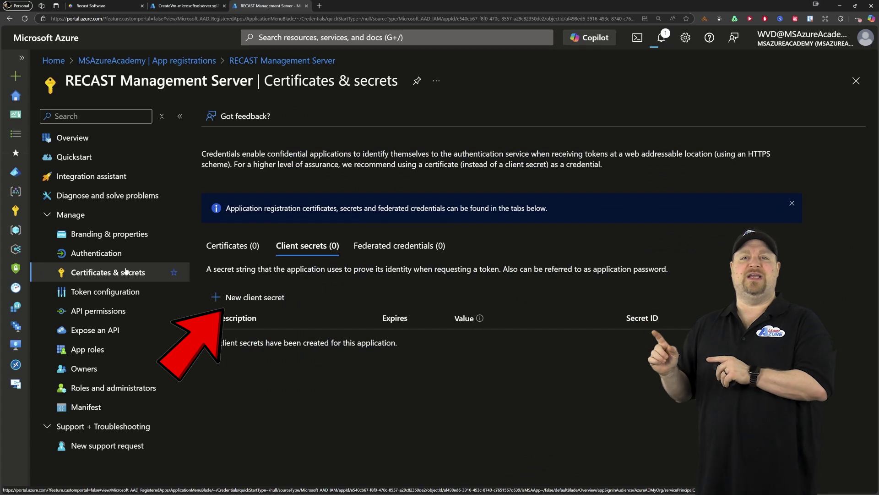
Create a client secret described as 'Recast Management Secret'
left_click(255, 296)
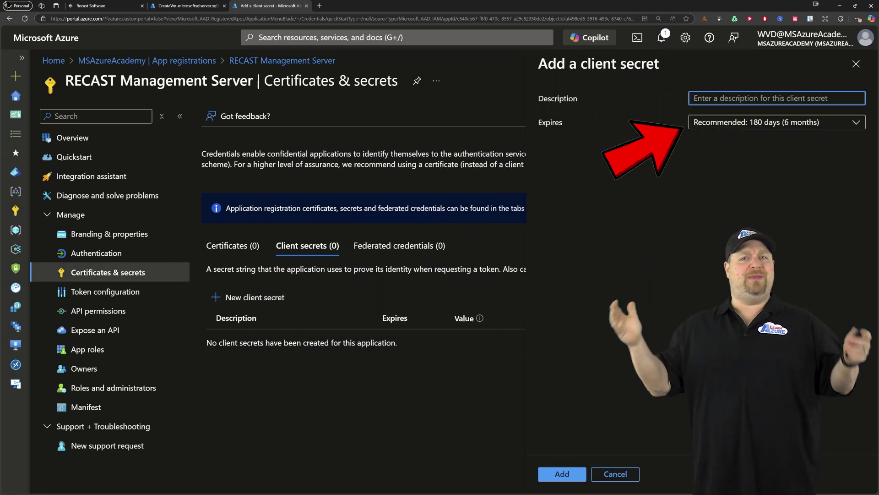
type("Re")
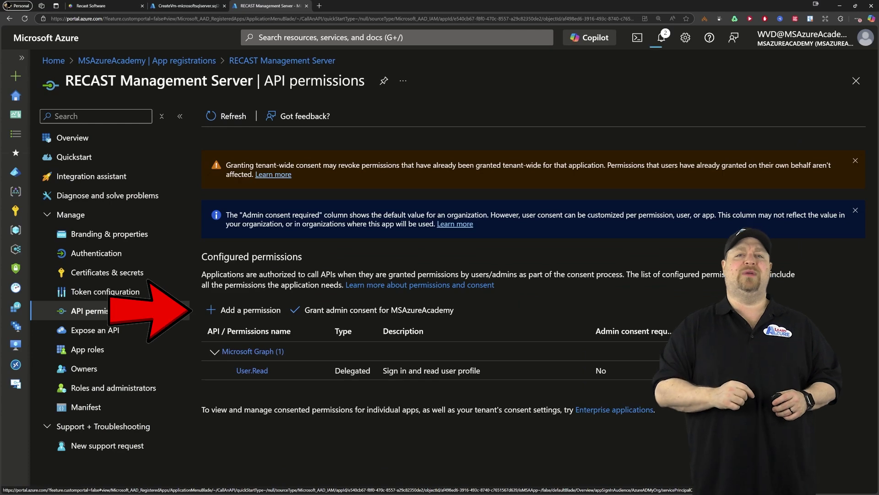
Add Graph permissions Device.Read.All, DeviceManagementApps.ReadWrite.All, DeviceManagementConfiguration.Read.All and GroupMember.Read.All
left_click(246, 311)
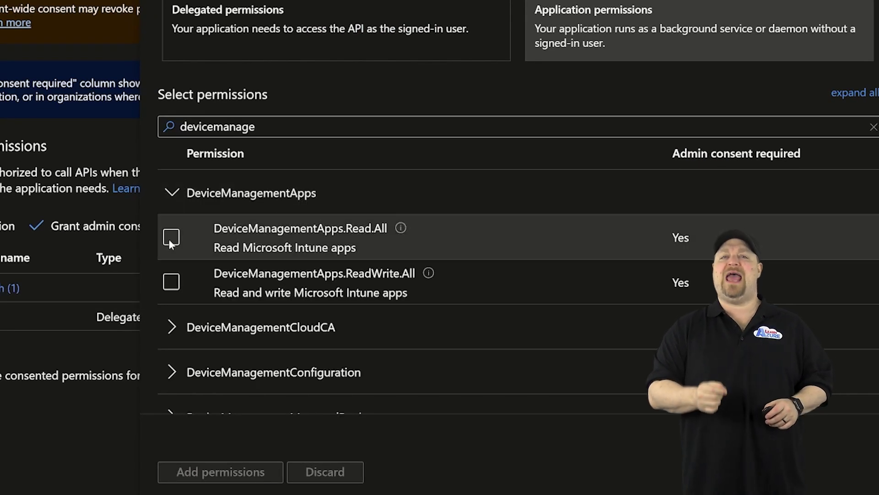
left_click(170, 282)
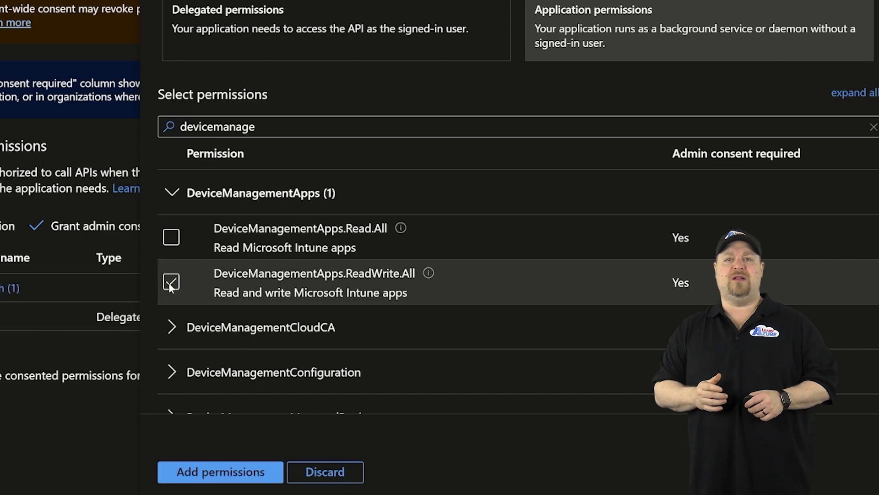
scroll(171, 284, "down", 4)
left_click(172, 165)
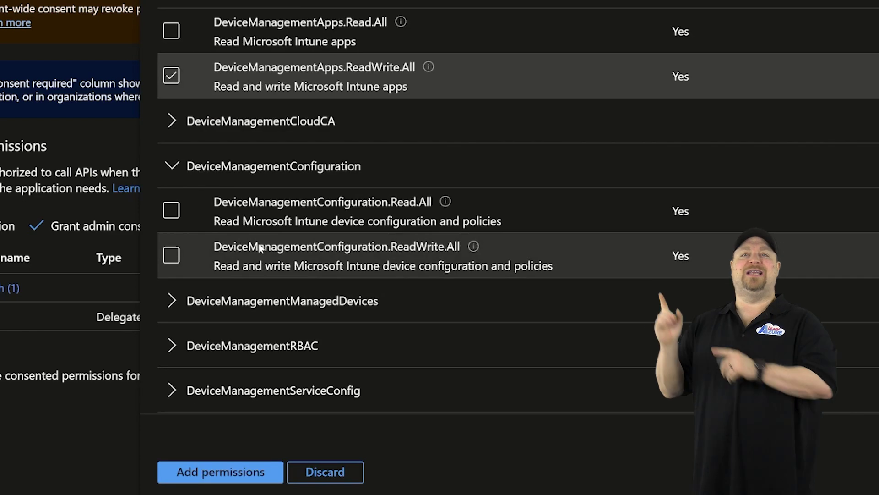
left_click(171, 210)
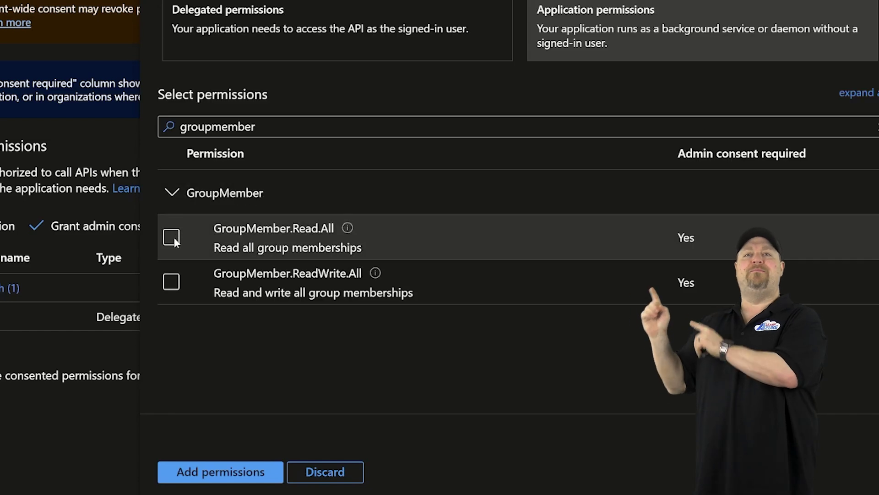
left_click(172, 236)
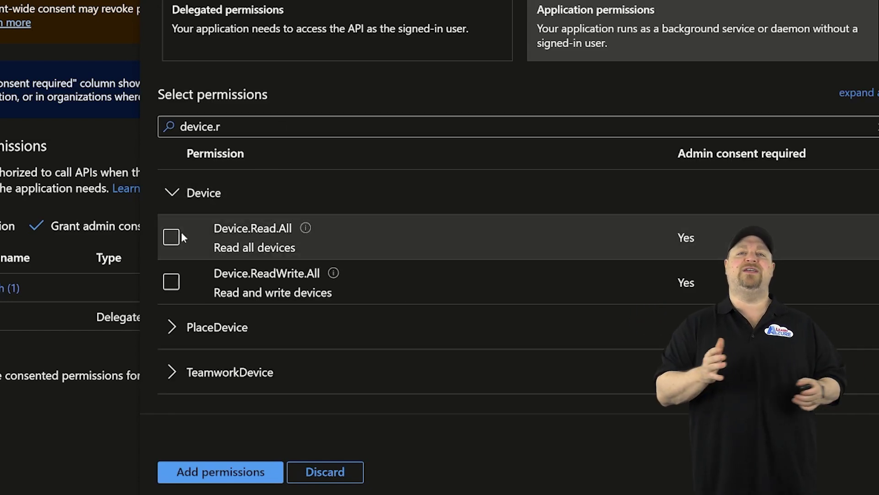
left_click(172, 237)
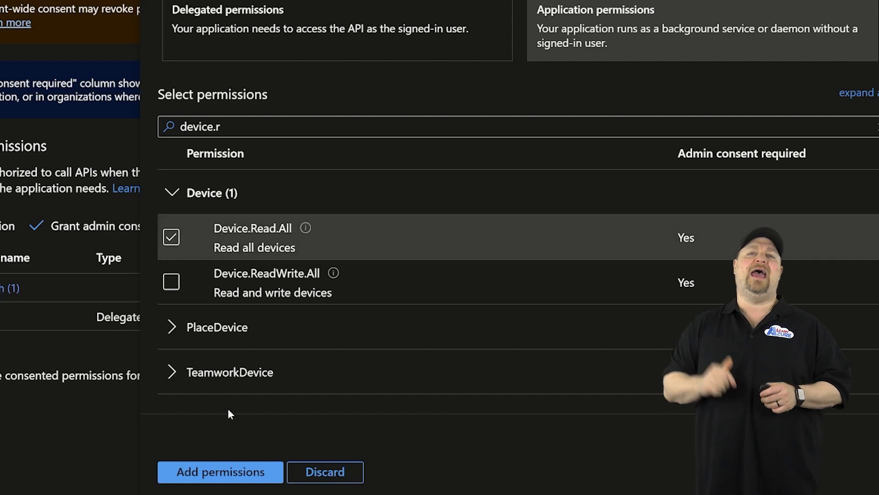
left_click(224, 471)
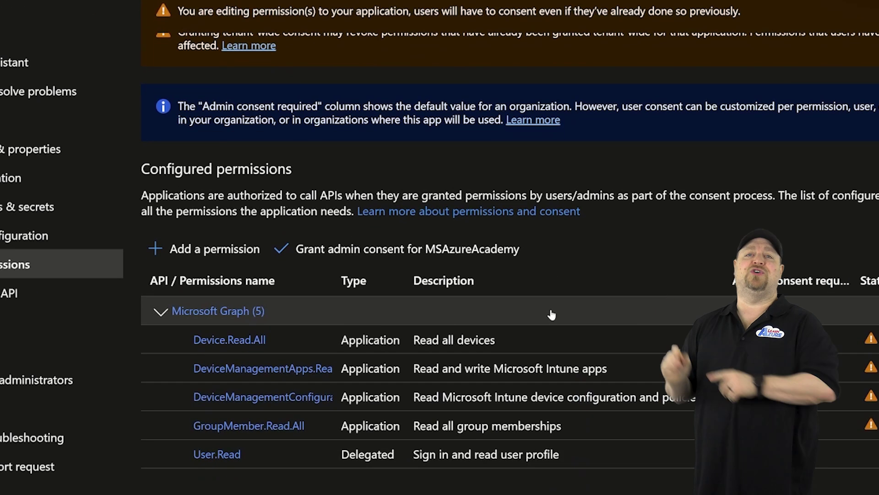
left_click(374, 249)
Confirm granting admin consent for the MSAzureAcademy tenant
left_click(167, 89)
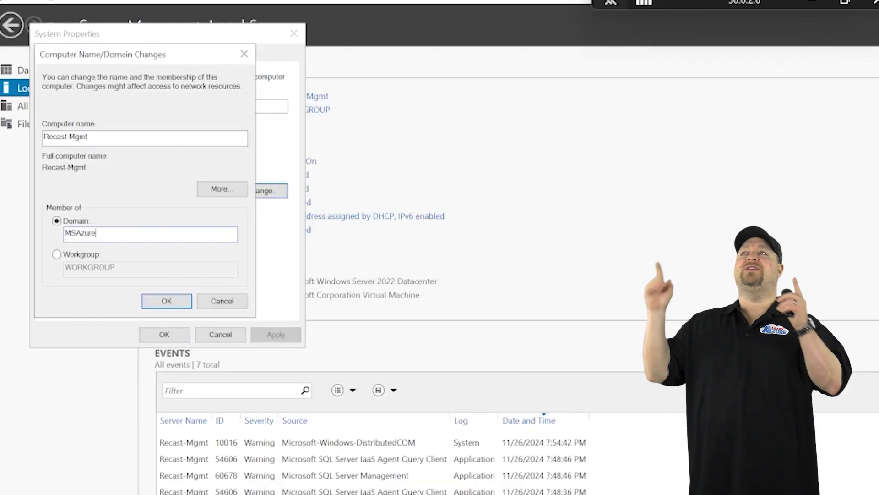
Sign in to the Recast-Mgmt server with the MSAzureAcademy.com domain account
type("Academy.com")
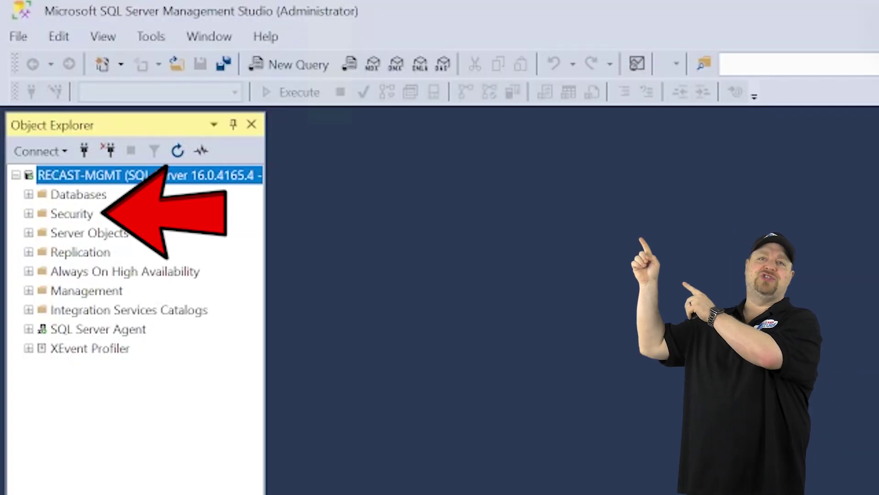
Create a SQL login for a MSAzureAcademy.com domain user with dbcreator and sysadmin roles
left_click(29, 213)
left_click(42, 233)
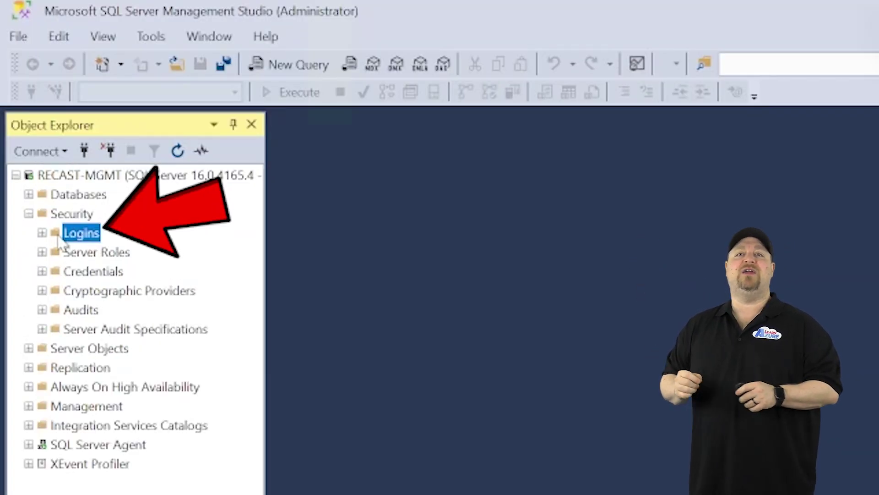
right_click(85, 234)
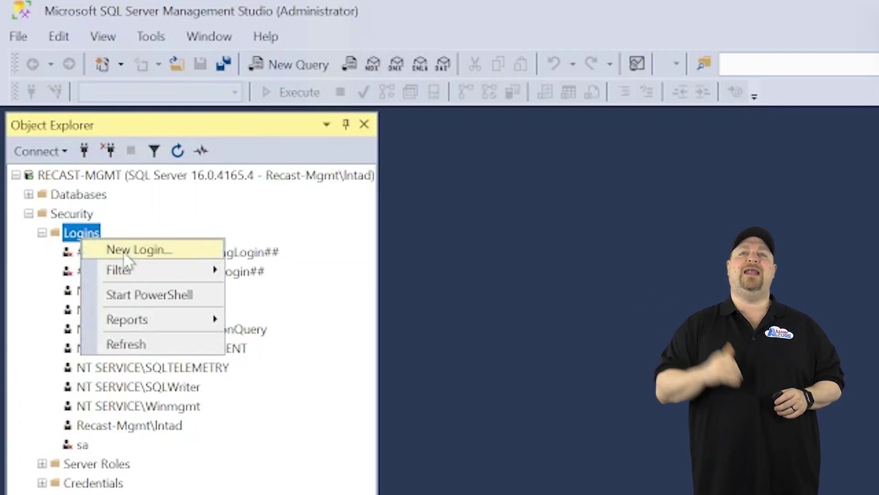
left_click(125, 251)
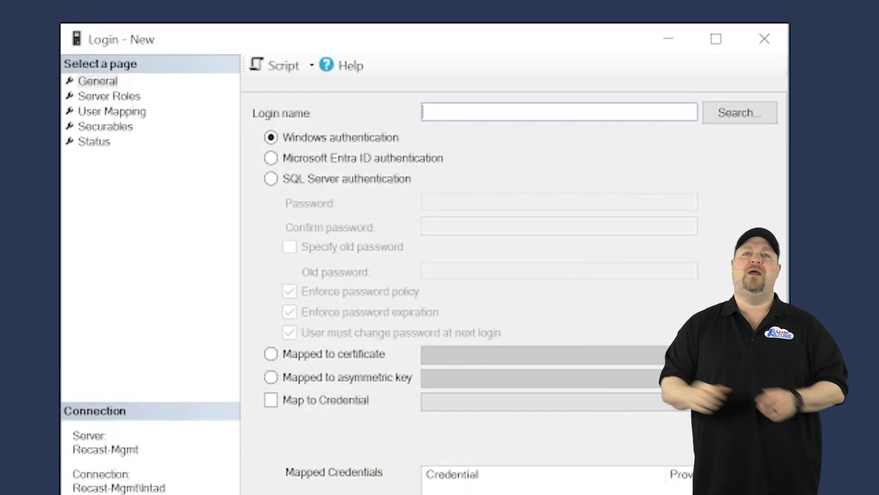
left_click(756, 115)
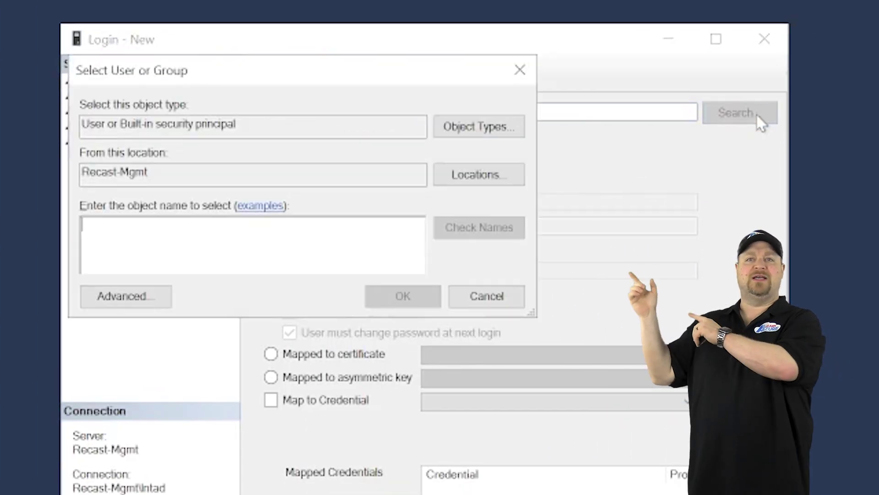
left_click(504, 177)
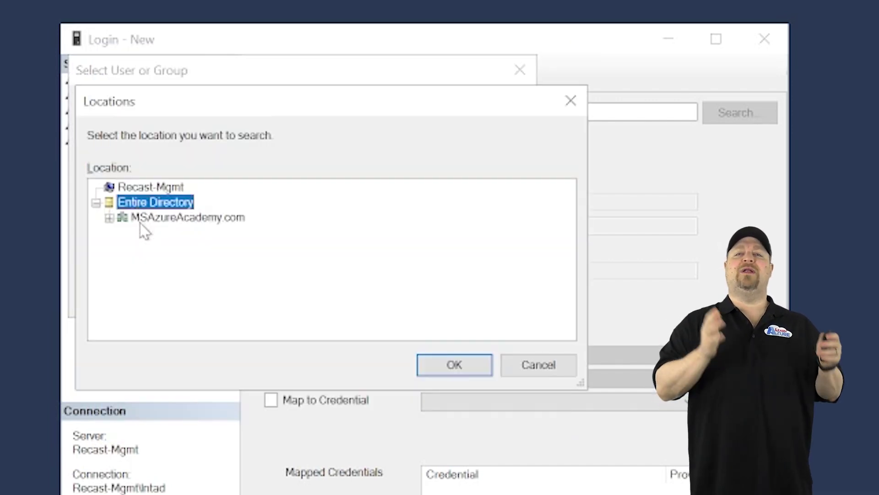
double_click(139, 222)
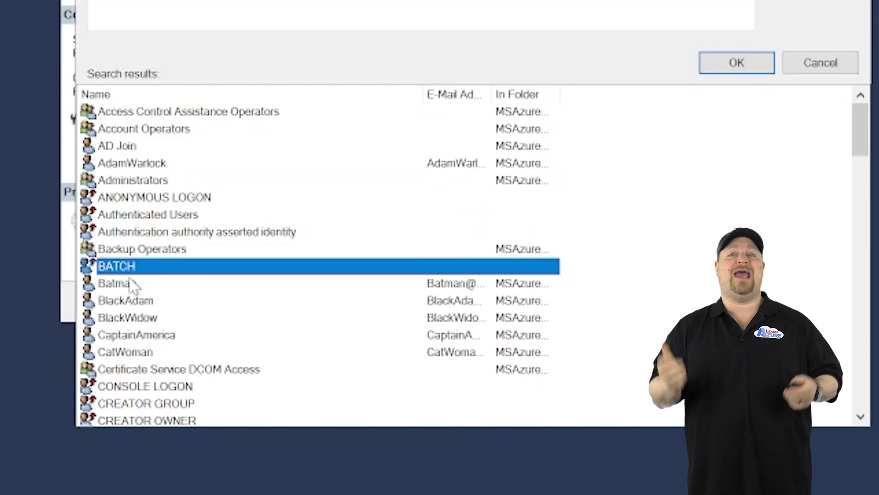
double_click(130, 282)
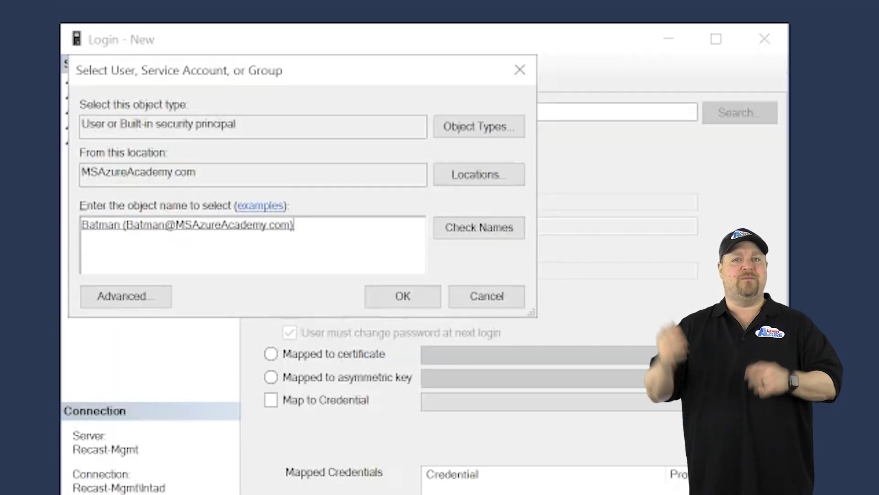
left_click(395, 294)
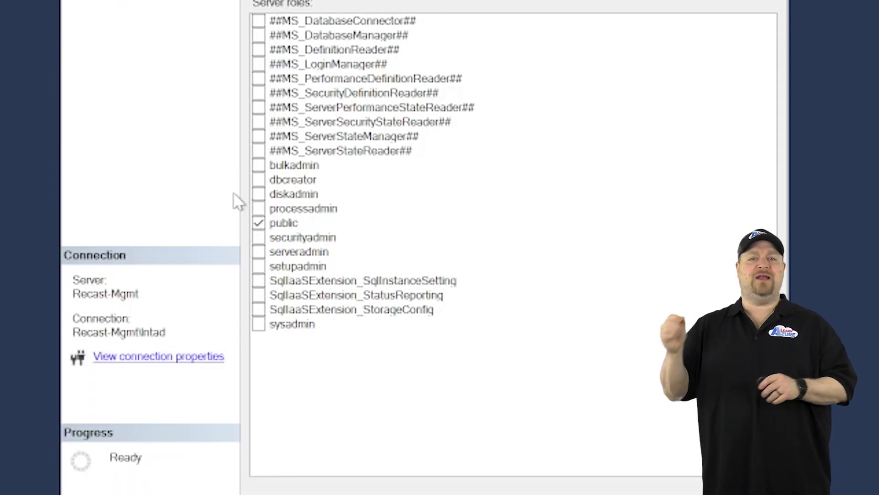
left_click(259, 325)
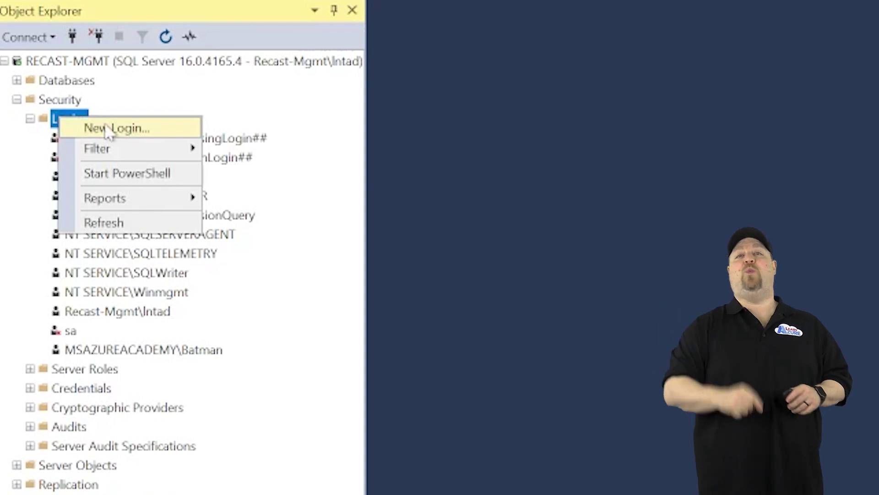
Add the MSAzureAcademy\Recast-Mgmt login with the dbcreator role
left_click(106, 127)
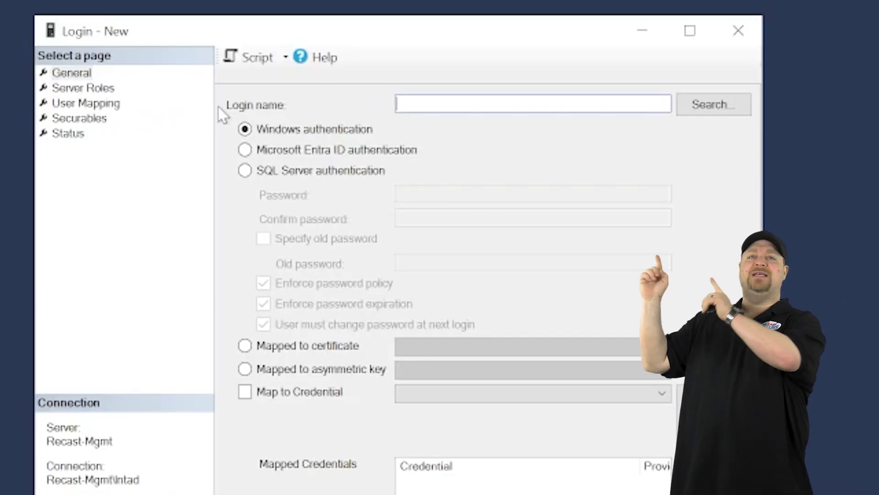
type("M")
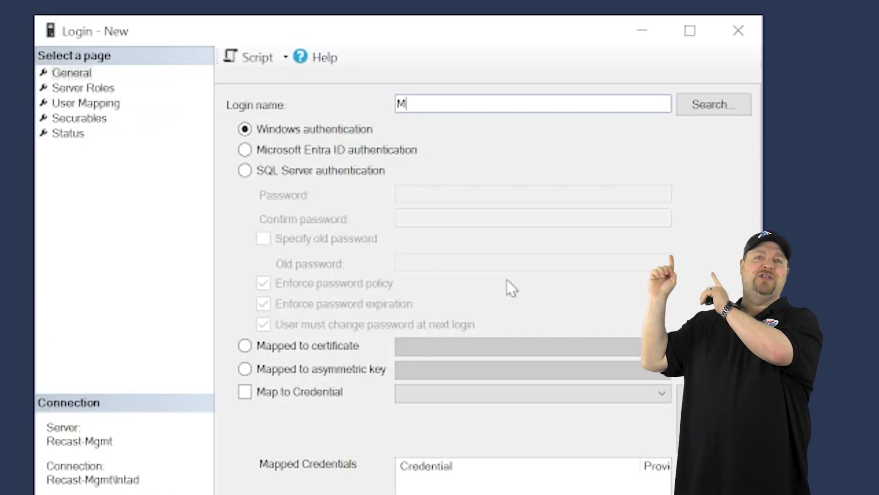
type("SAzureAcademy\\")
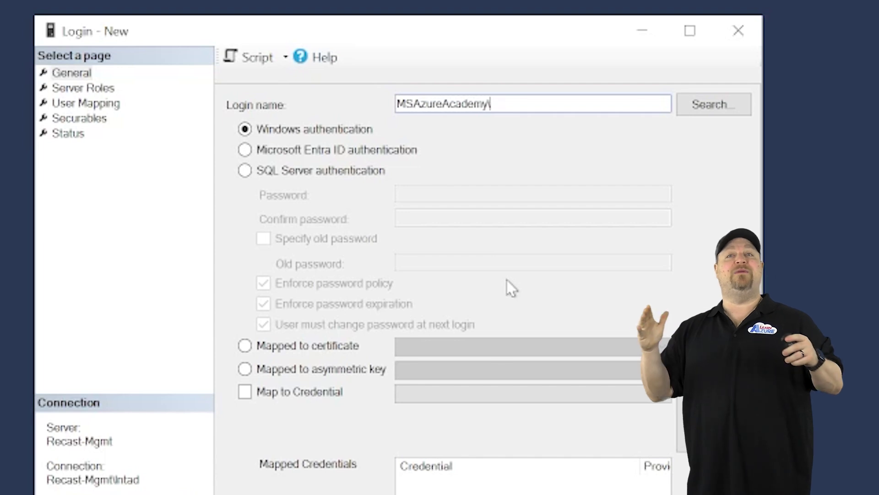
type("Recast-Mgmt$")
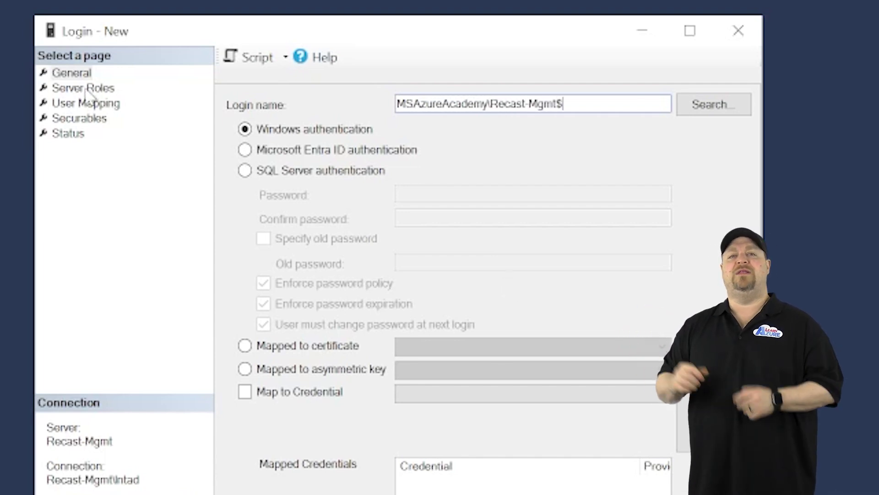
left_click(82, 88)
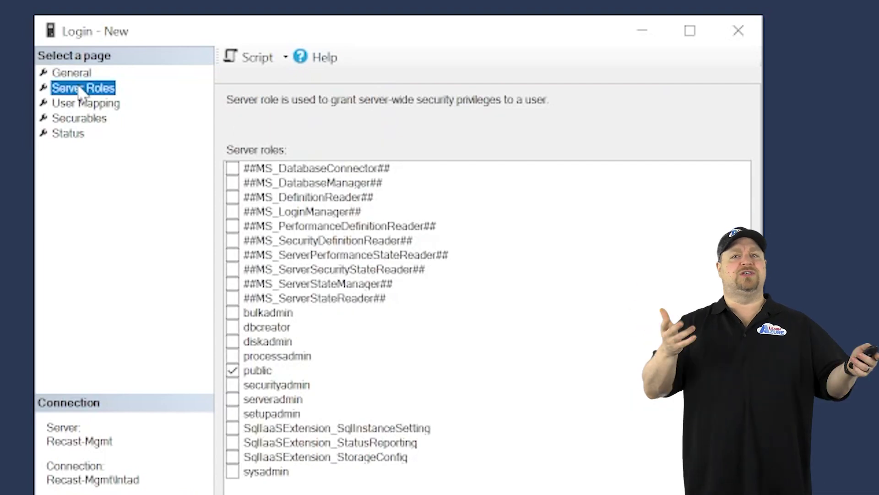
left_click(232, 327)
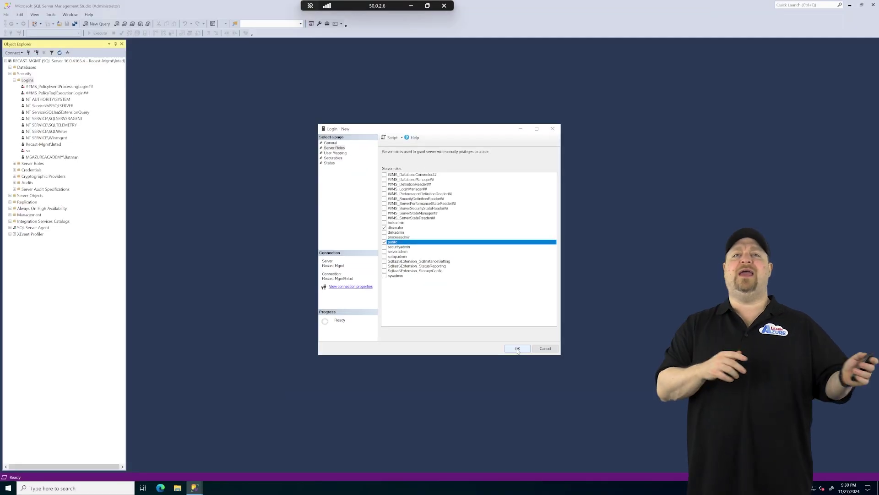
left_click(517, 352)
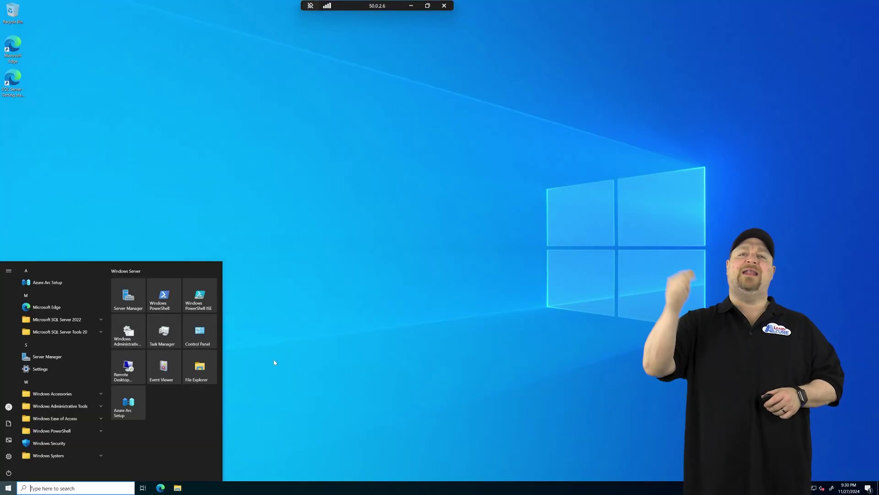
Open the Administrators group's properties under Local Users and Groups in Computer Management
left_click(60, 406)
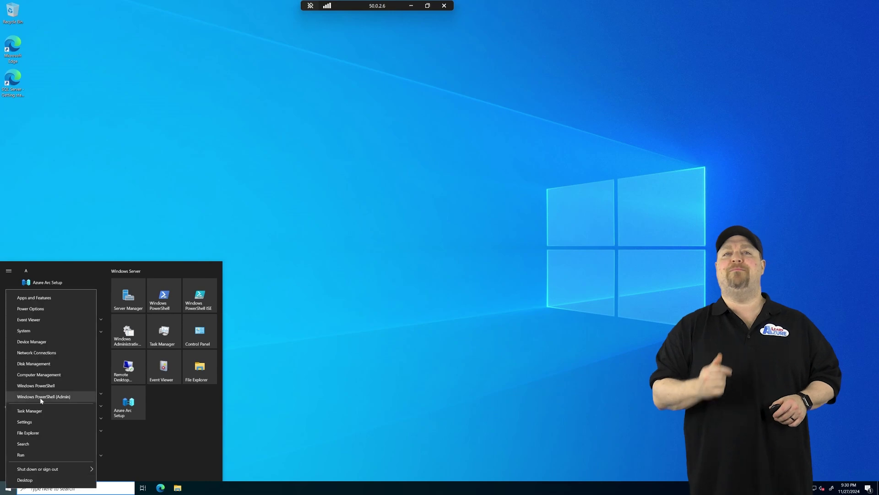
left_click(50, 370)
double_click(218, 153)
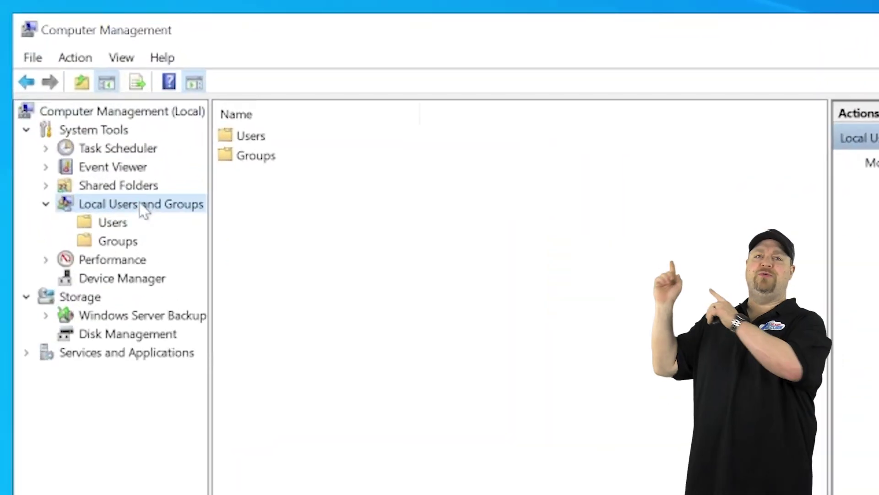
left_click(211, 159)
left_click(212, 165)
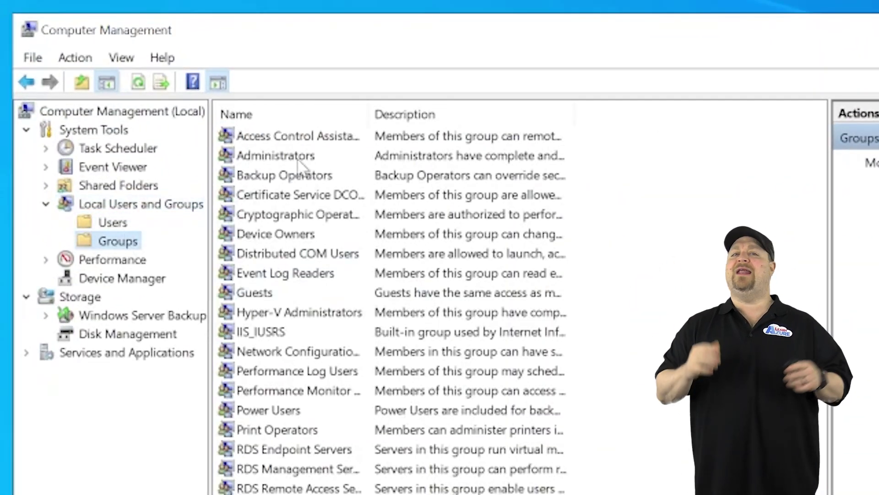
double_click(297, 157)
Add the domain user to the local Administrators group, apply, close, and sign out
left_click(374, 494)
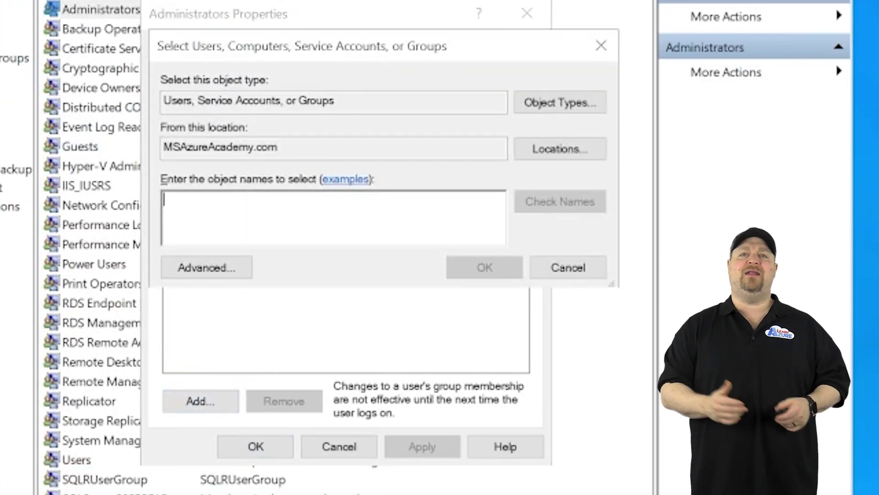
type("batman")
key("Return")
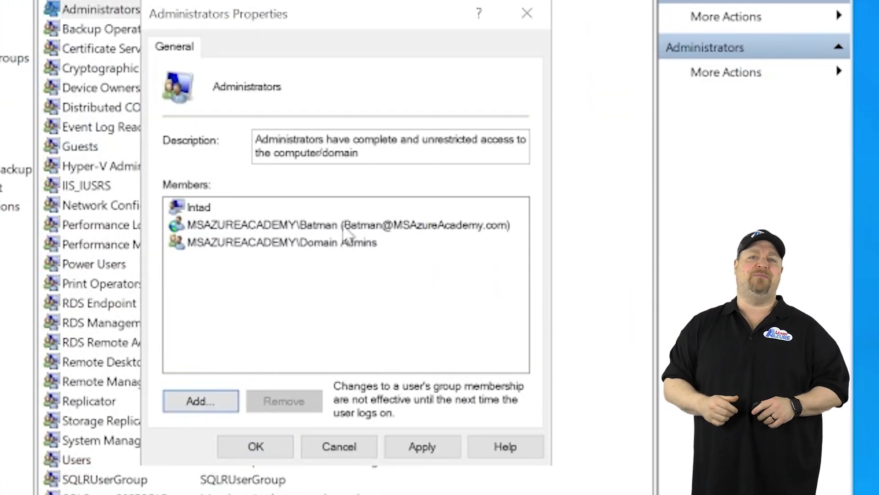
left_click(343, 226)
left_click(256, 446)
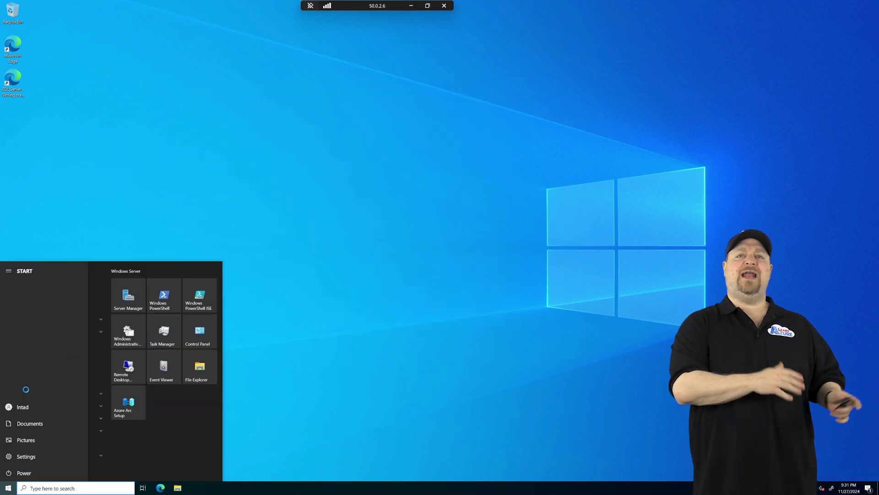
left_click(28, 390)
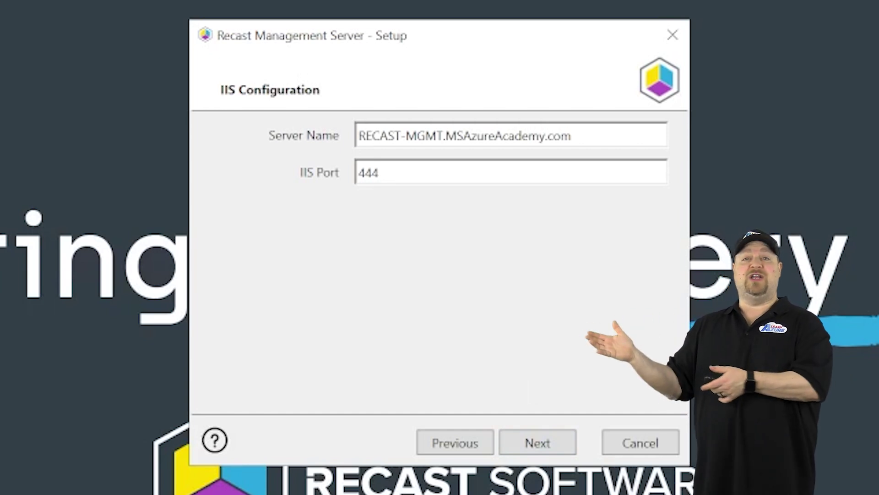
Set the IIS port back to 443 and keep the existing IIS certificate to reach Import License
key("BackSpace")
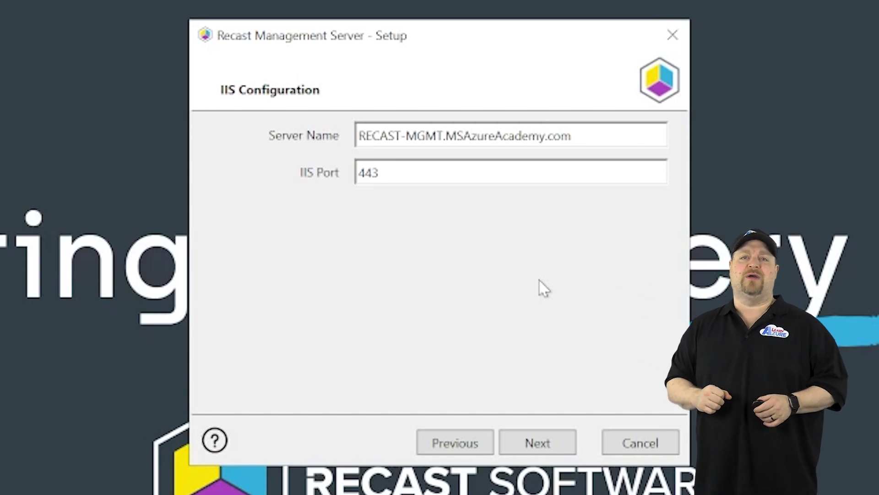
left_click(553, 437)
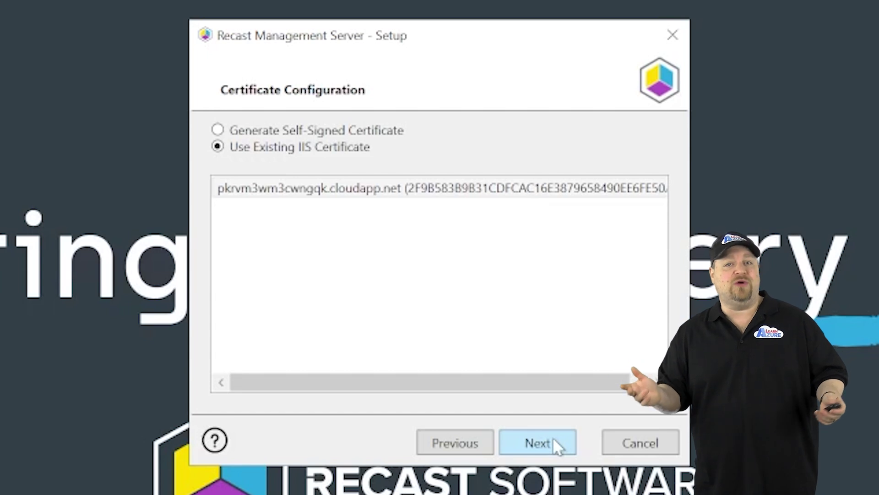
left_click(220, 133)
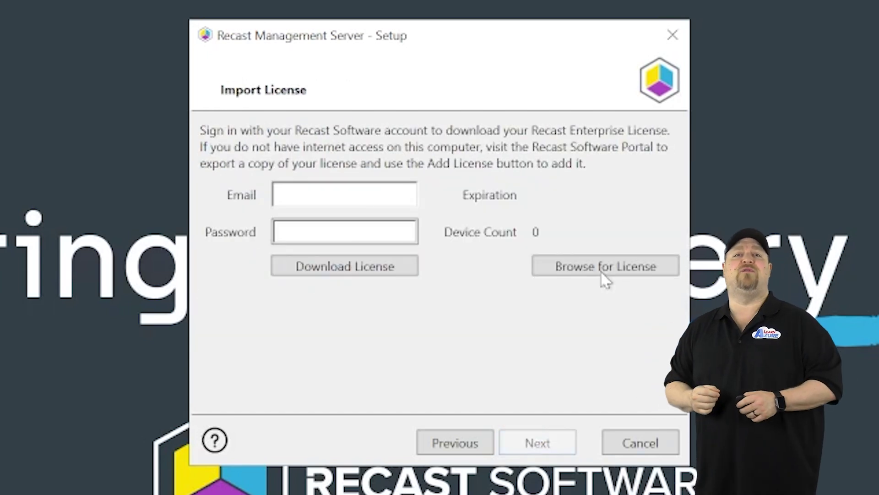
Load the license file, then verify the proxy account credentials and the Active Directory domain connection
left_click(604, 266)
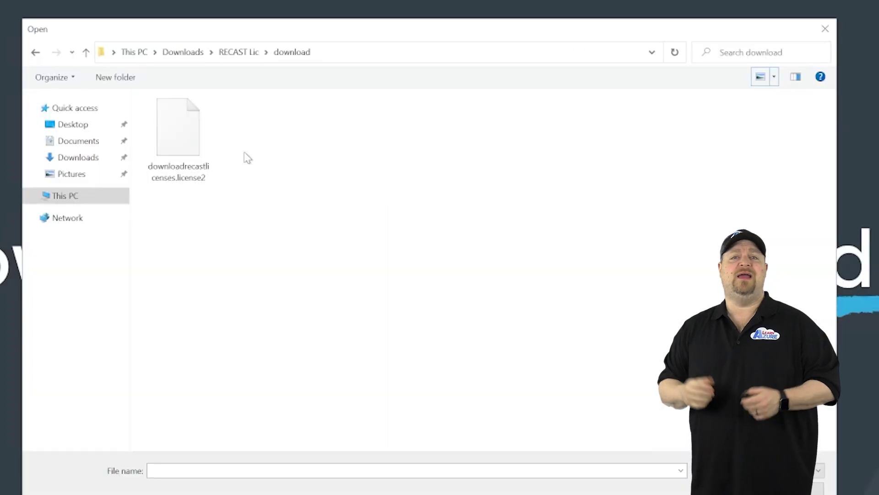
left_click(177, 135)
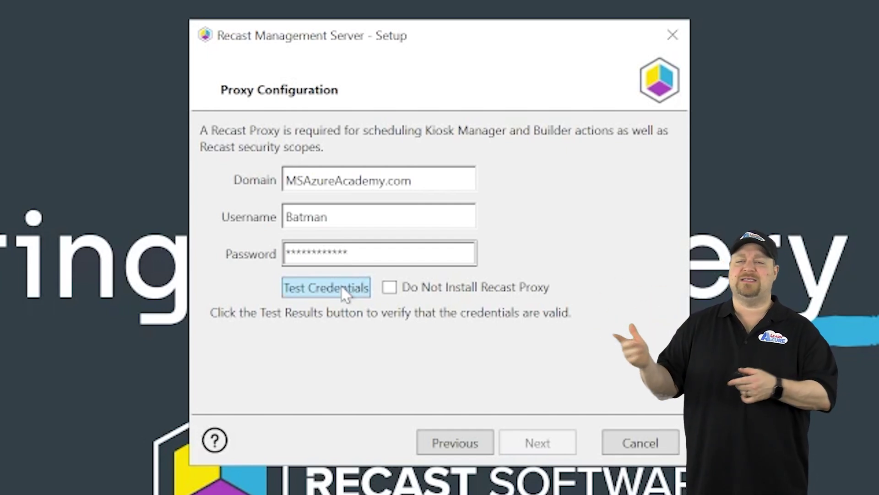
left_click(344, 292)
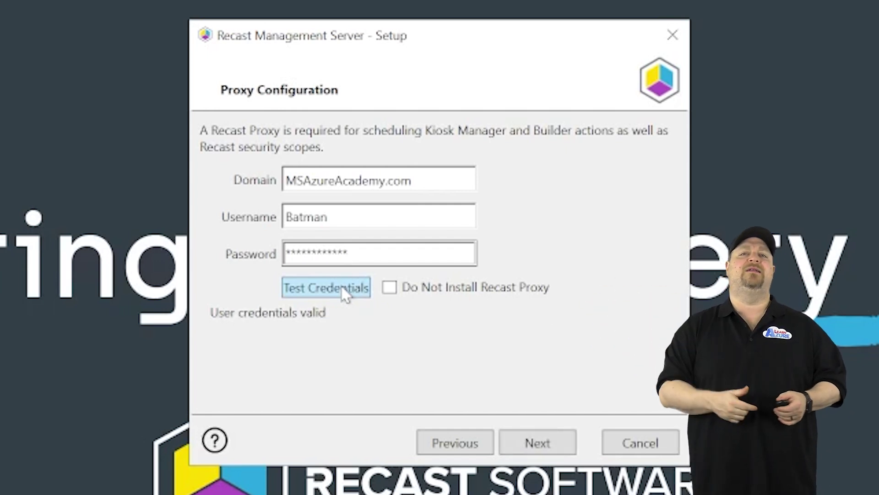
left_click(520, 441)
left_click(342, 190)
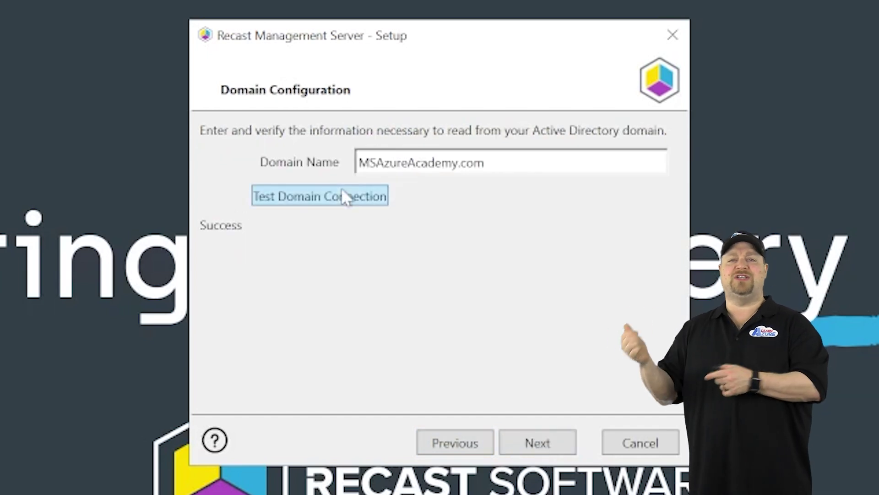
left_click(540, 442)
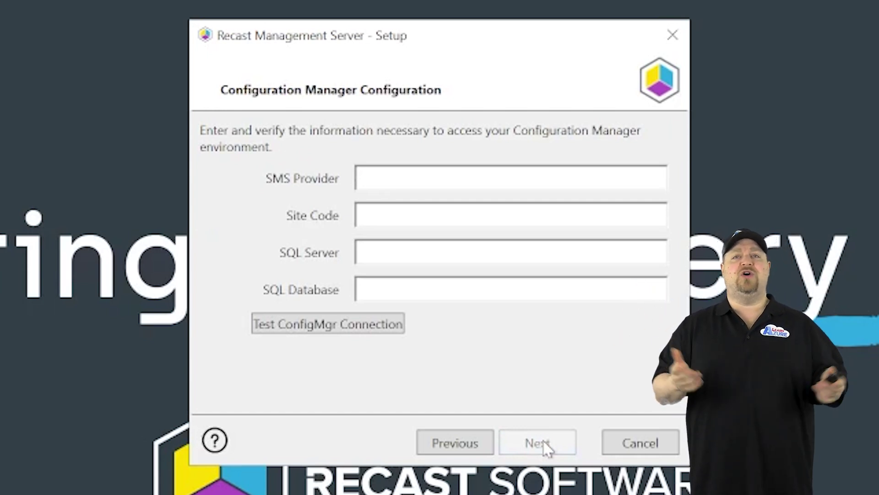
Skip Configuration Manager verification and start the Recast Management Server installation, approving the UAC prompt
left_click(313, 331)
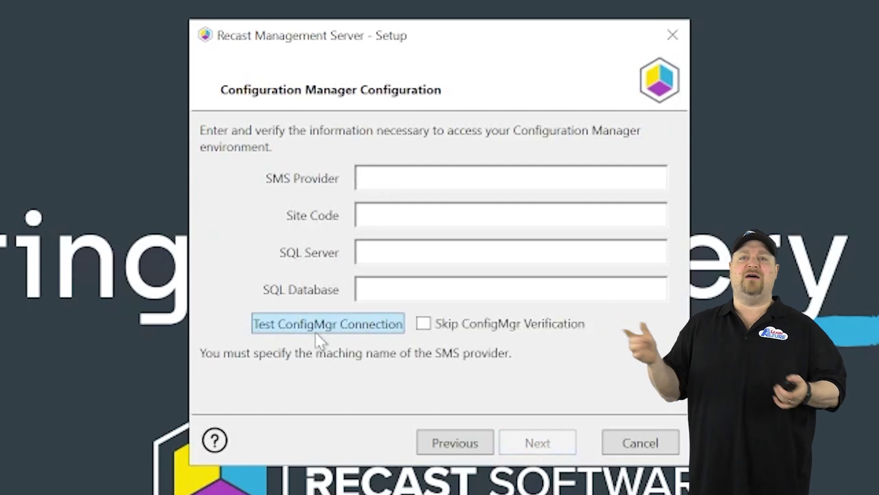
left_click(423, 324)
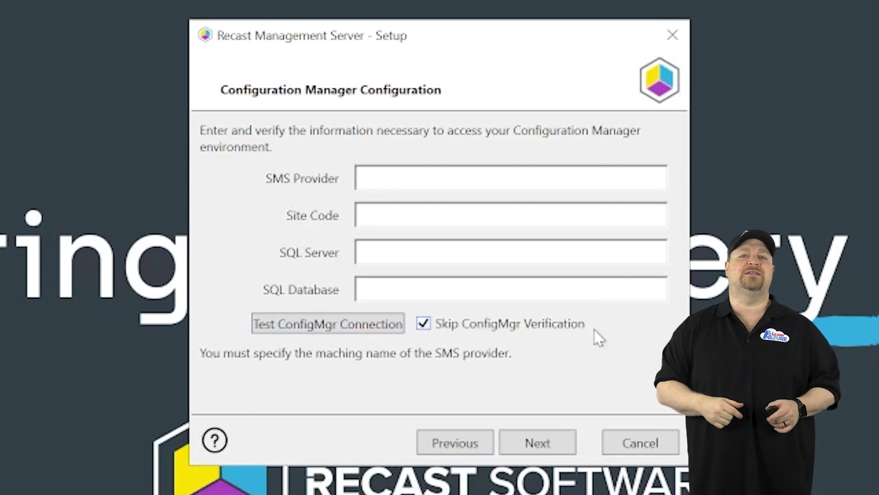
left_click(550, 443)
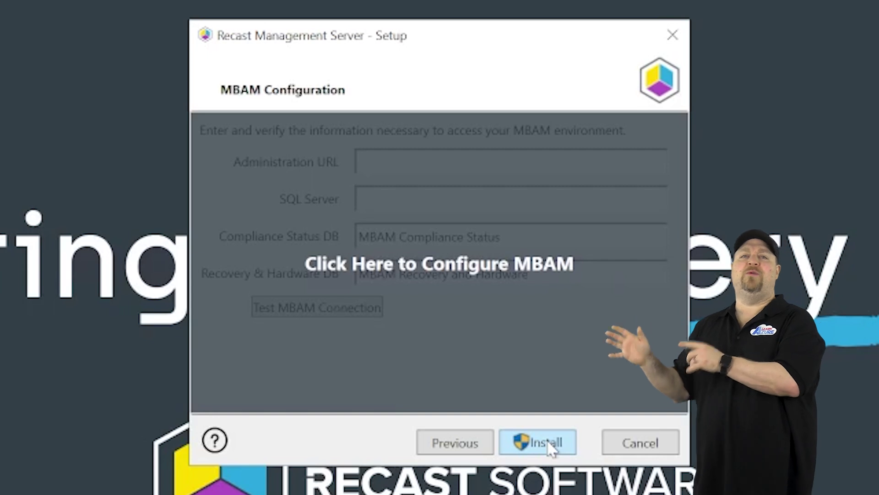
left_click(547, 443)
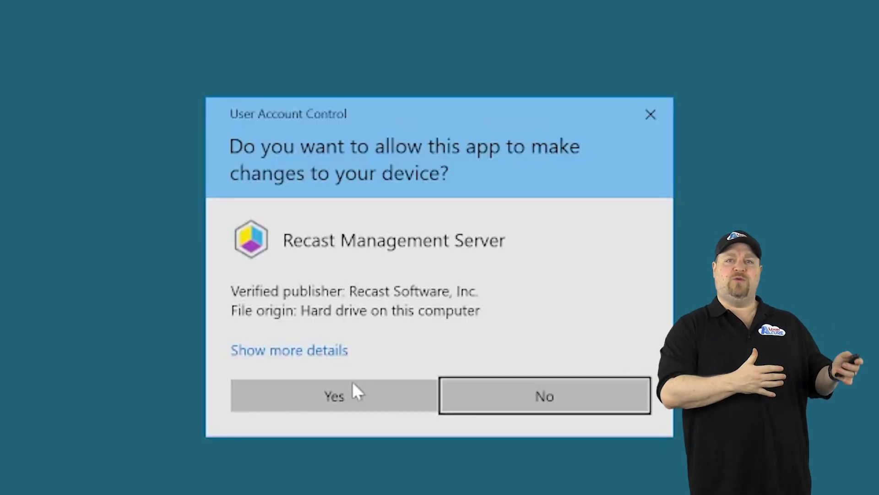
left_click(353, 389)
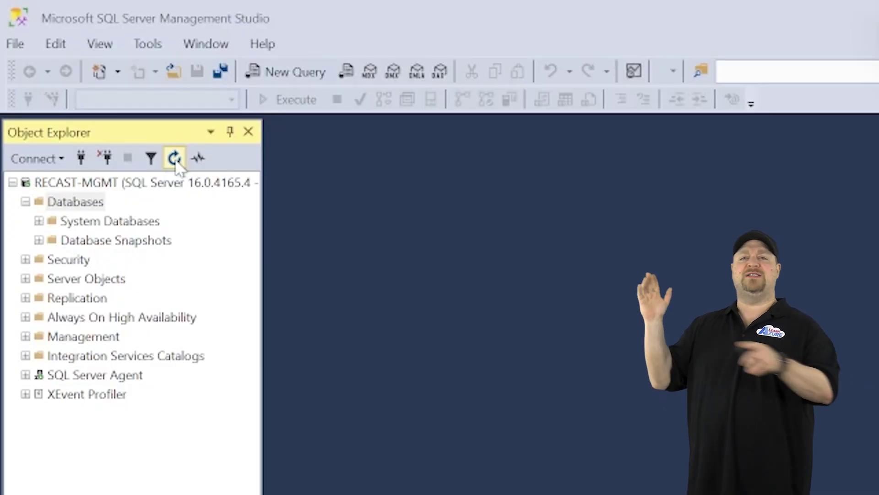
Refresh Object Explorer and expand the RecastManagementServer database to show its dbo tables
left_click(174, 158)
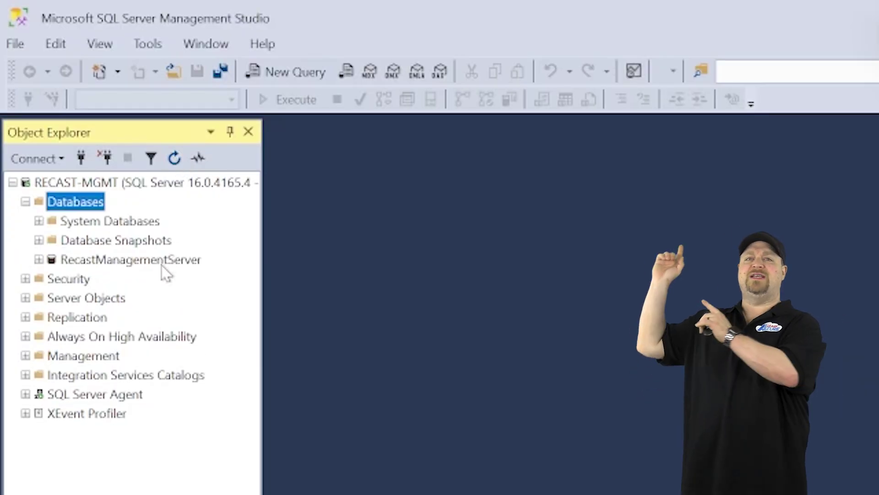
left_click(133, 264)
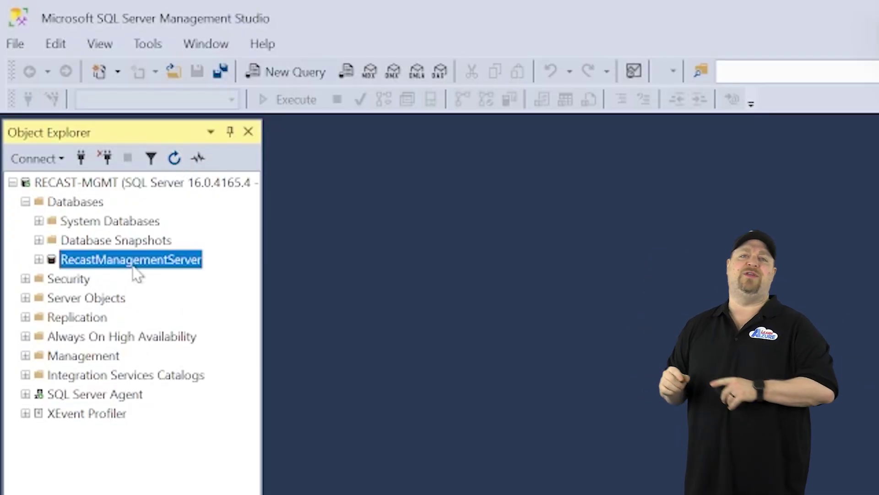
left_click(39, 260)
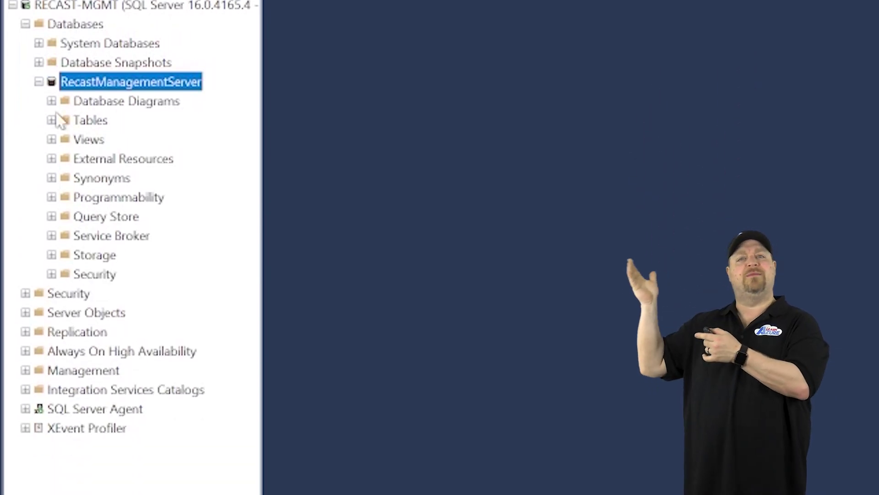
left_click(52, 120)
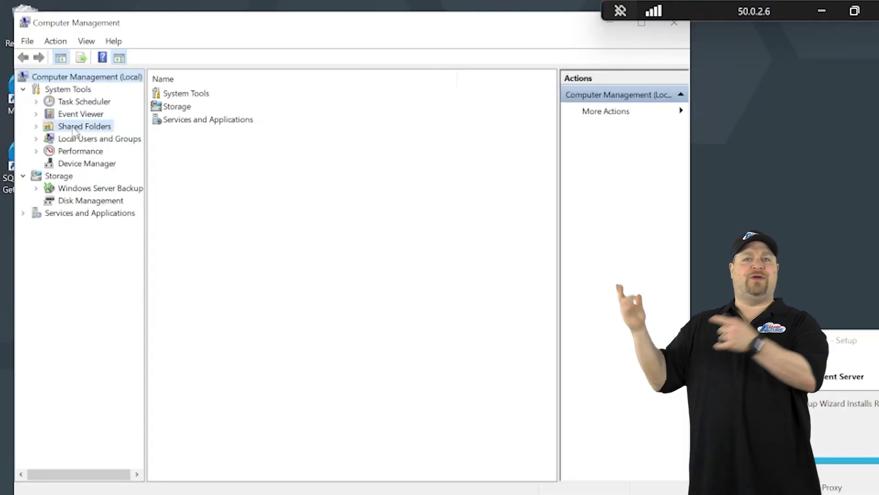
left_click(74, 128)
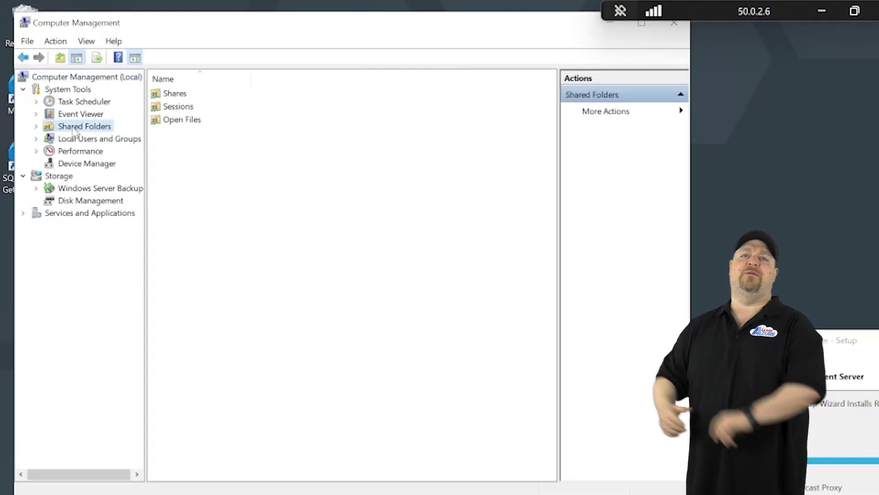
Create the RECAST-Share shared folder with administrators full access and other users read-only
double_click(177, 94)
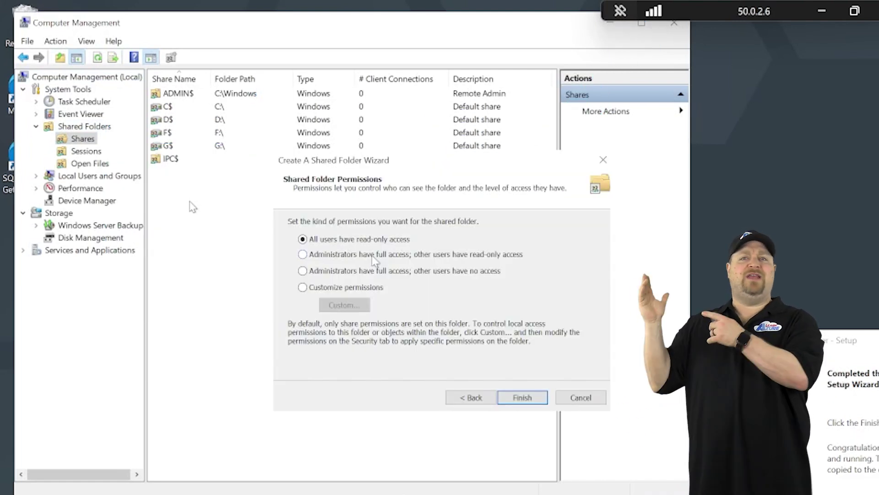
left_click(302, 254)
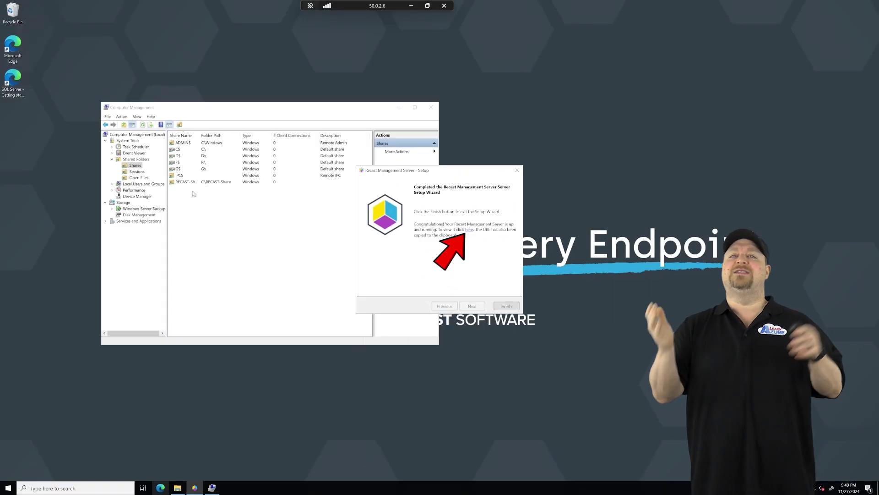
Sign in to the Recast web portal with the account password and open Administration > Permissions
left_click(469, 229)
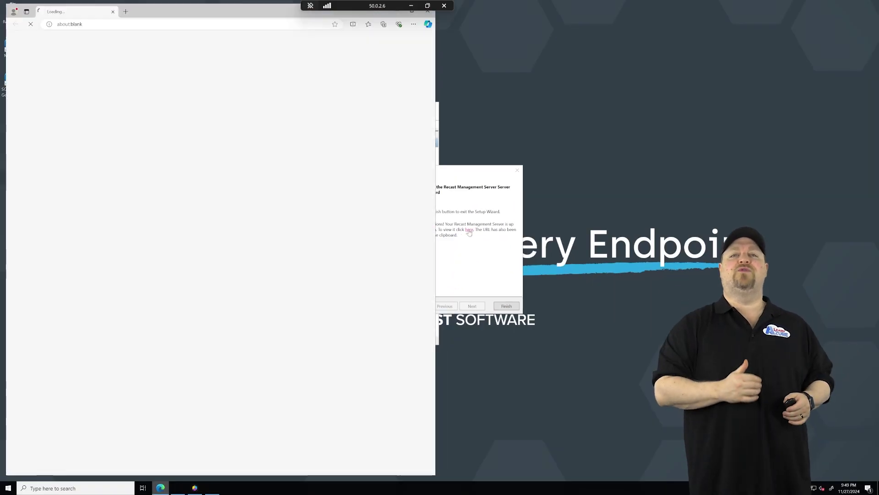
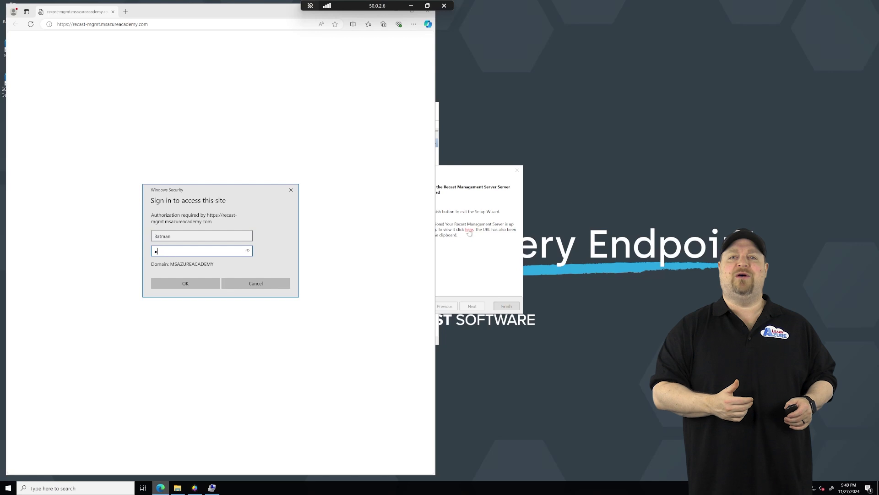
key("Return")
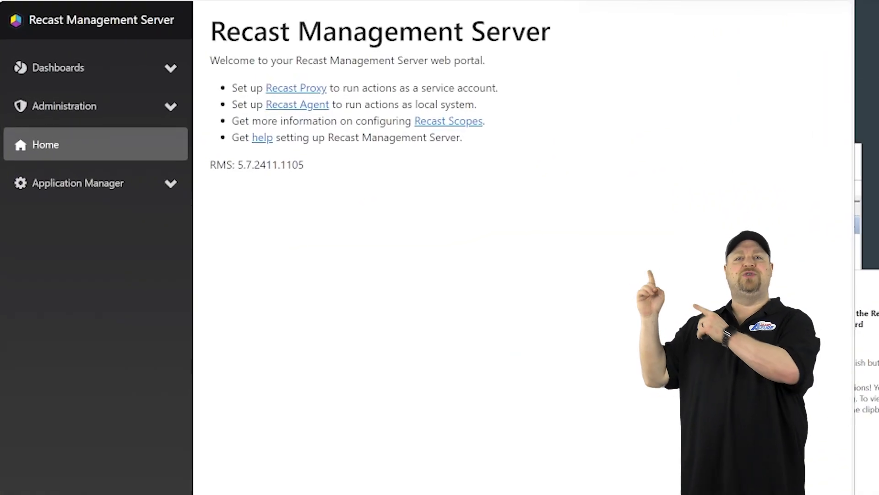
left_click(128, 109)
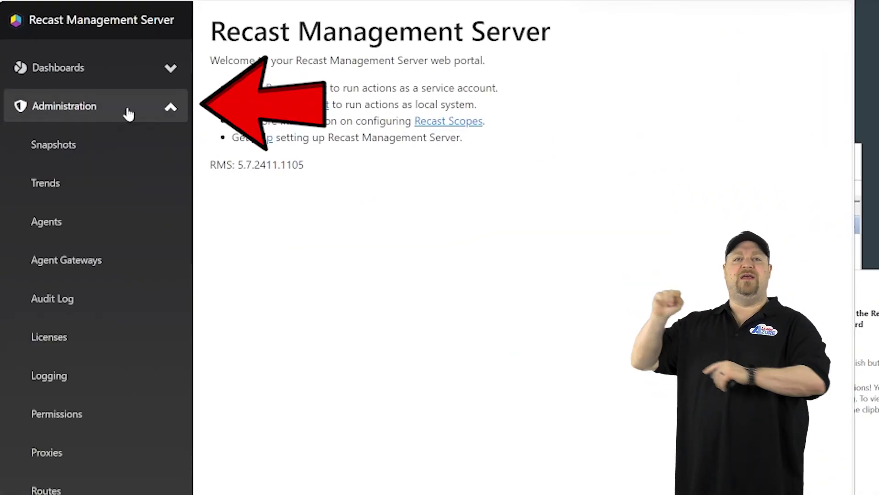
left_click(60, 412)
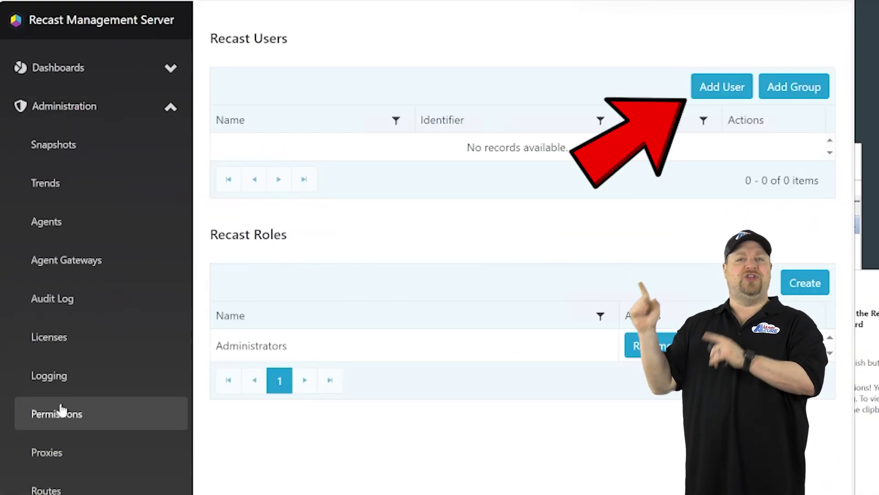
Search the directory for the domain user and add them to Recast Users
left_click(722, 87)
left_click(480, 174)
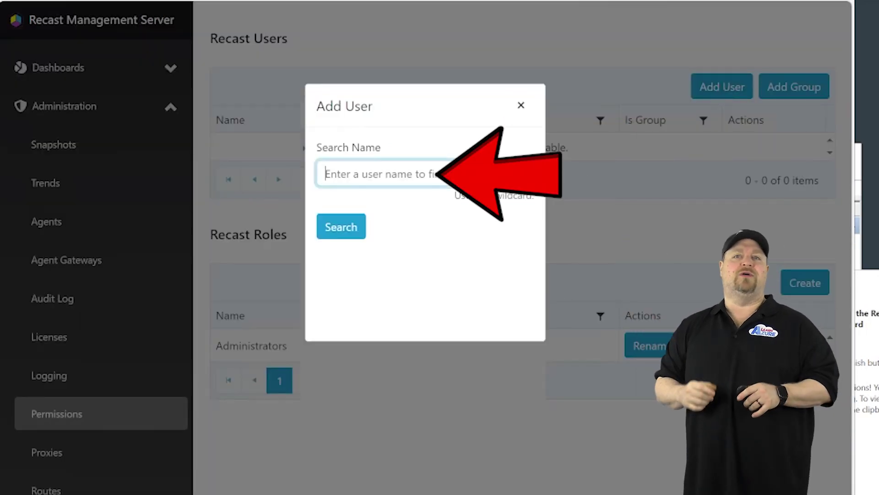
type("BATMAN")
left_click(341, 226)
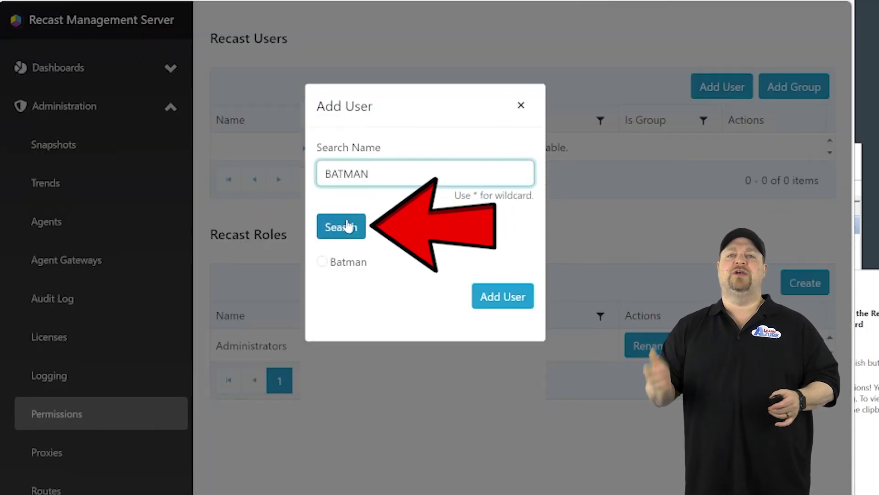
left_click(344, 269)
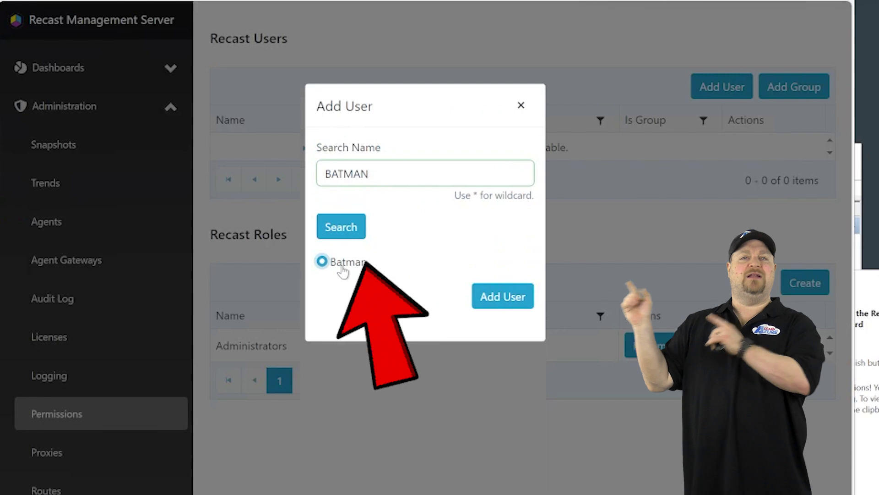
left_click(503, 296)
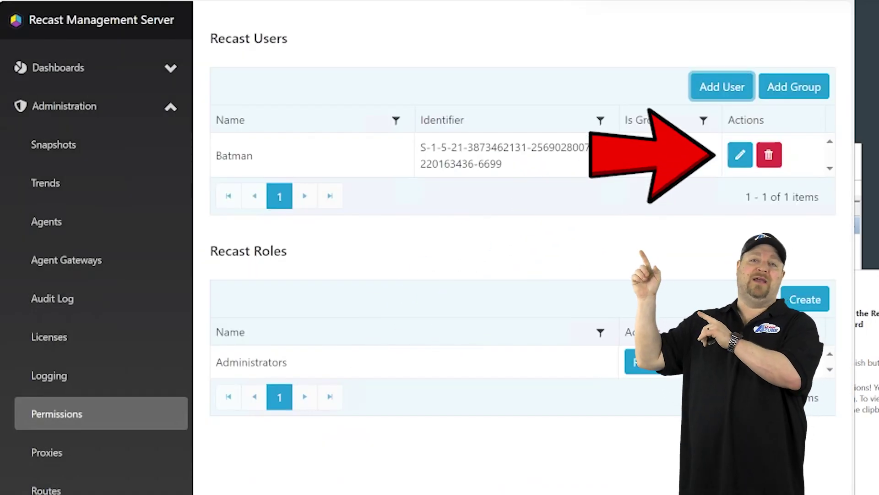
Assign the new user the Administrators role and save
left_click(740, 155)
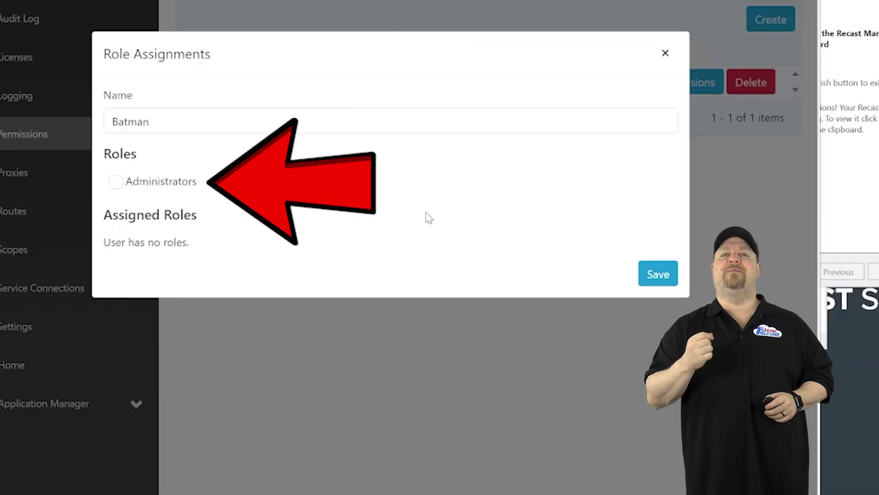
left_click(120, 187)
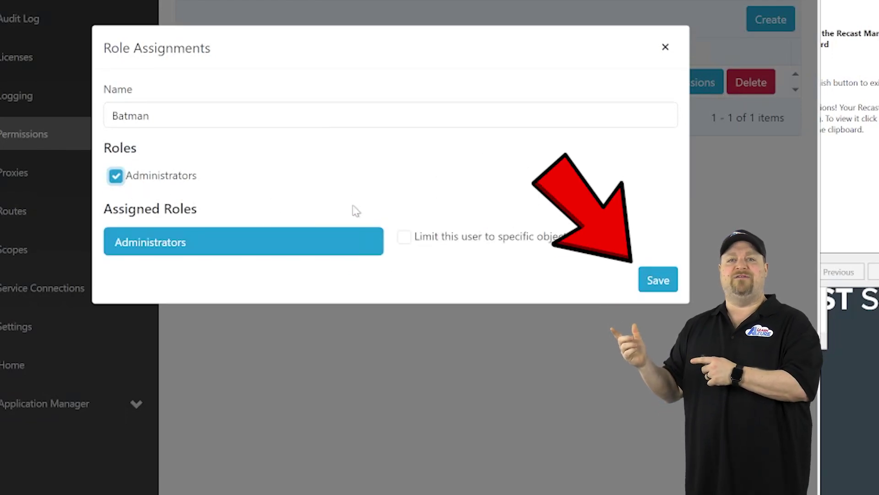
left_click(659, 274)
left_click(171, 73)
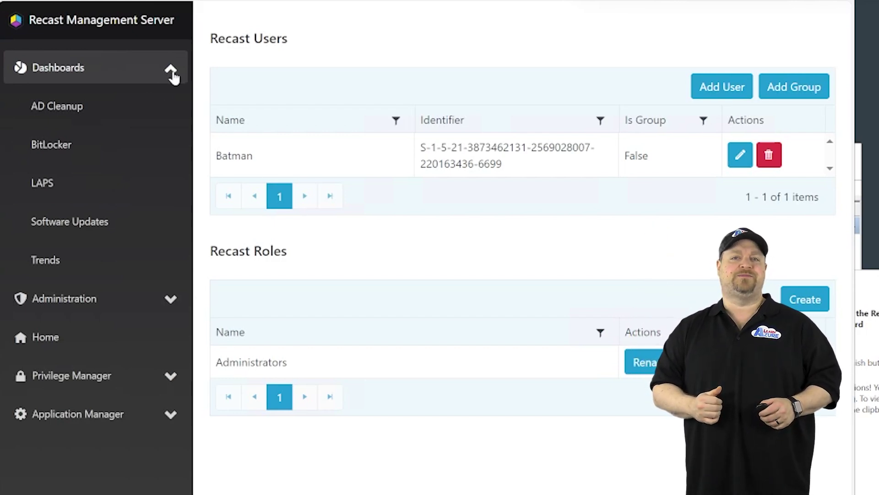
Open Administration > Proxies in Recast and check the Recast Proxy Service in Windows Services
scroll(173, 110, "down", 4)
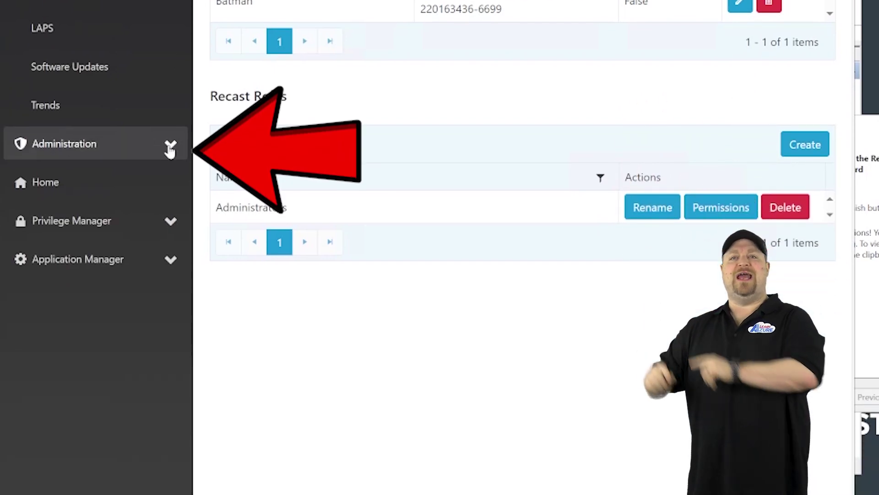
left_click(173, 143)
scroll(137, 229, "down", 5)
left_click(47, 270)
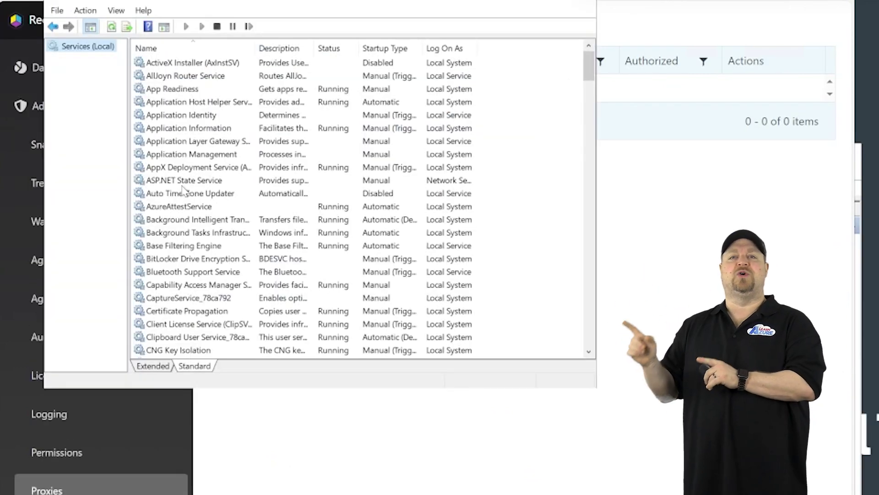
left_click(183, 184)
left_click(195, 91)
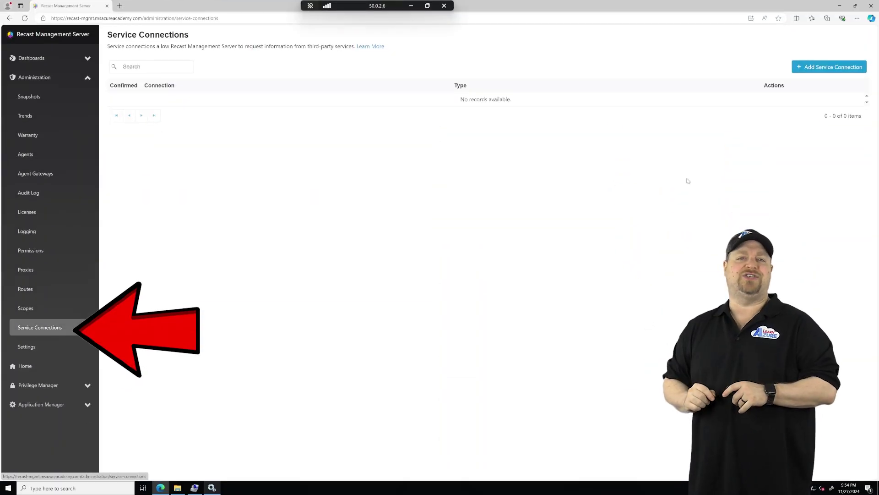
Add a confirmed AzureActiveDirectory service connection named MSAzureAcademy using the RECAST-MGMT proxy
left_click(819, 70)
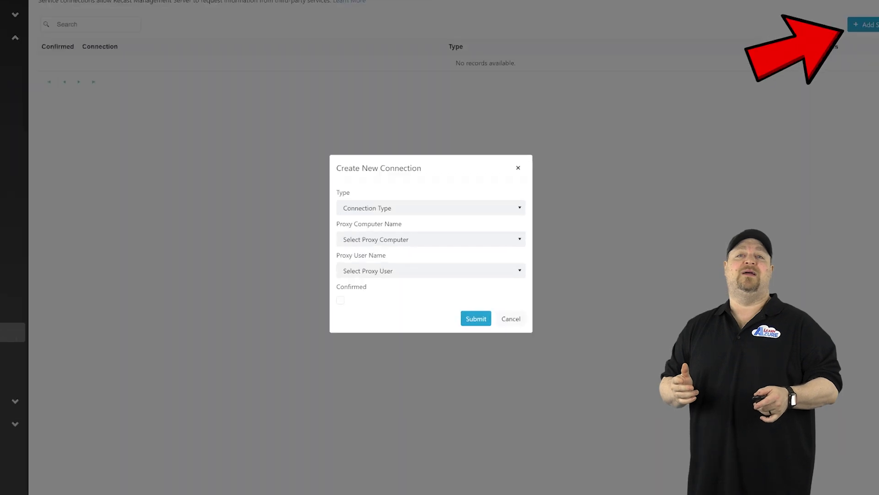
left_click(519, 209)
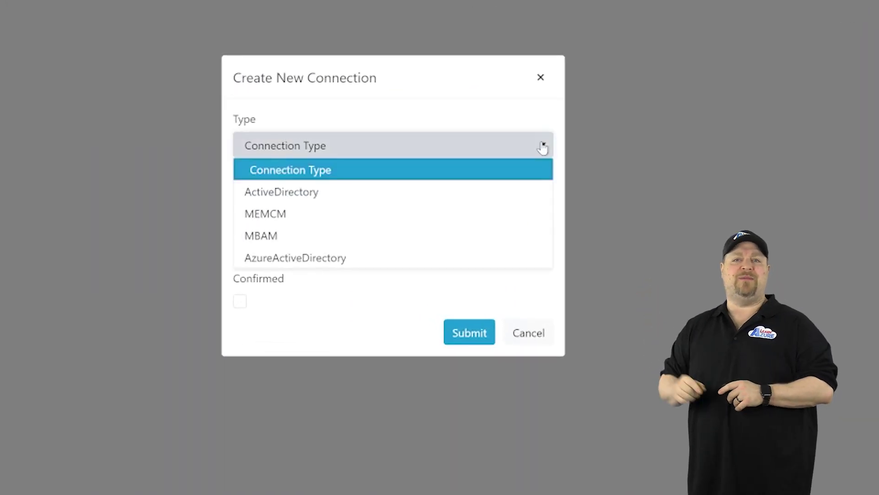
left_click(527, 258)
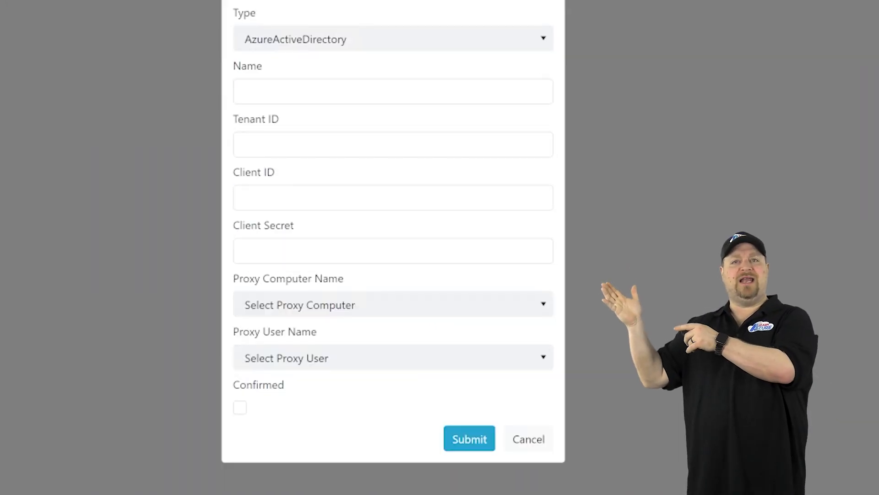
type("MSAzureAcademy")
key("Tab")
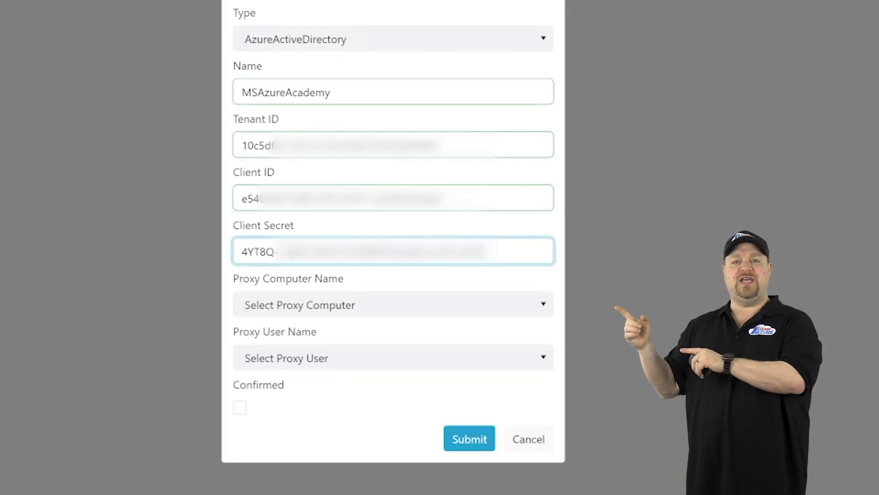
left_click(545, 304)
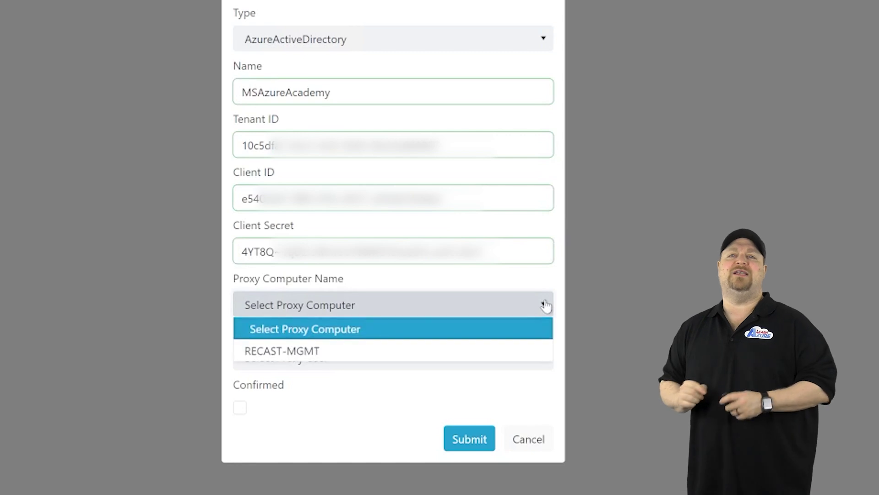
left_click(304, 357)
left_click(239, 407)
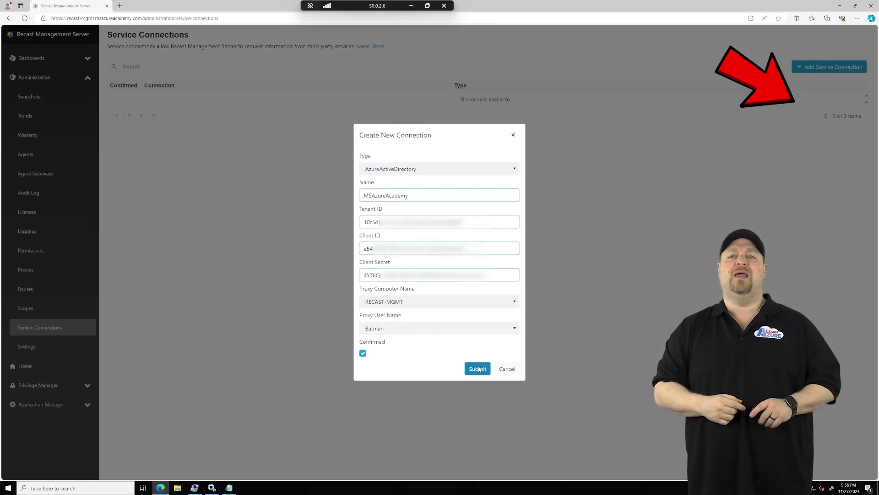
left_click(471, 439)
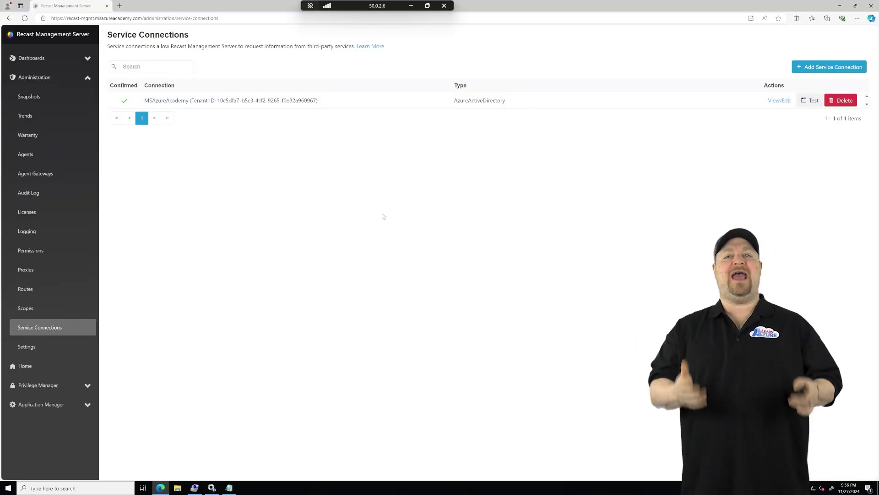
Save the Application Manager setup with UNC path \\RECast-Mgmt\RECAST-Share
left_click(88, 404)
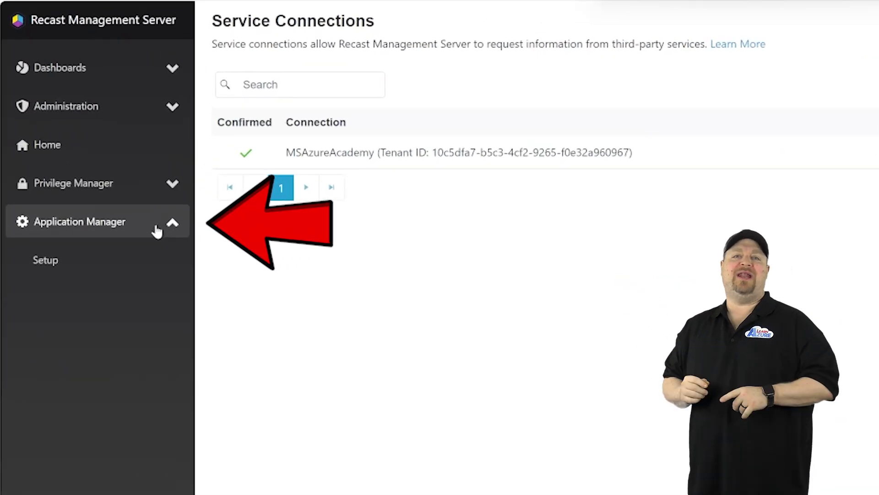
left_click(46, 261)
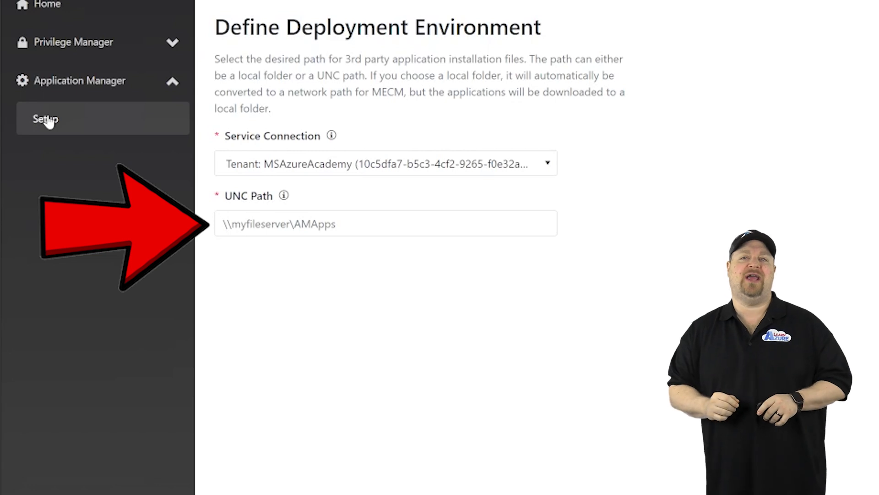
left_click(366, 224)
type("\\\\RECast-Mgmt\\RECAST-Share")
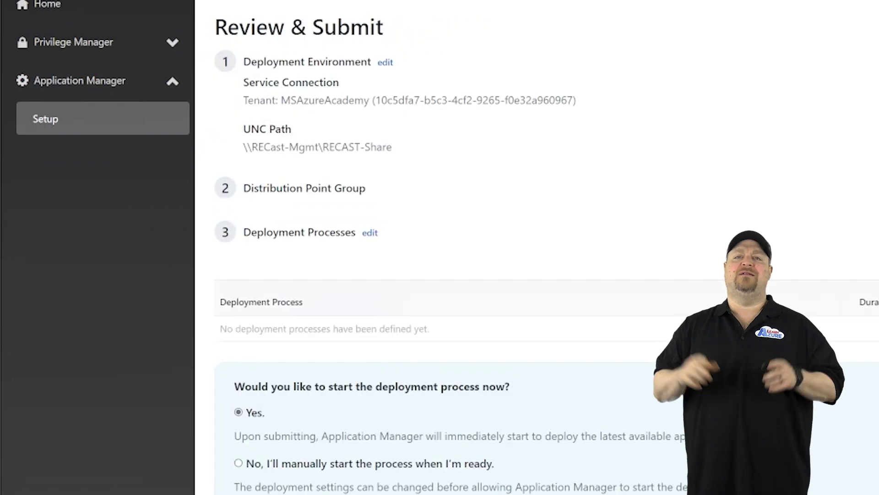
scroll(335, 296, "down", 5)
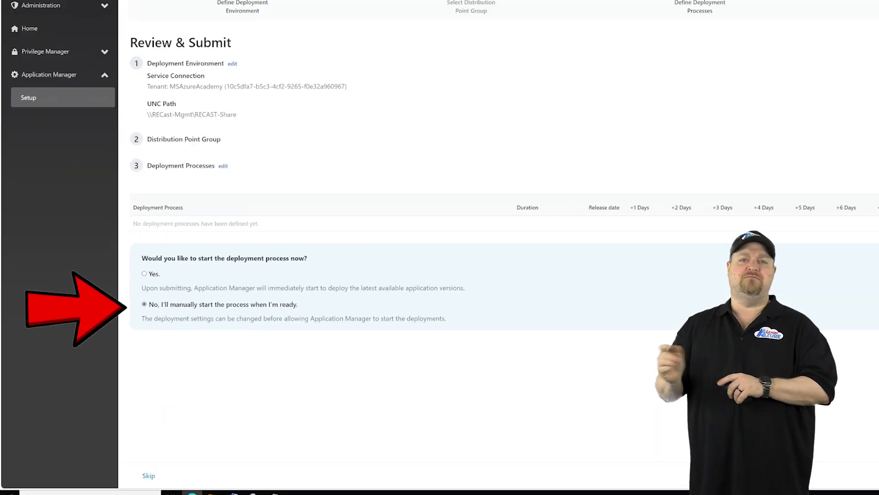
left_click(859, 469)
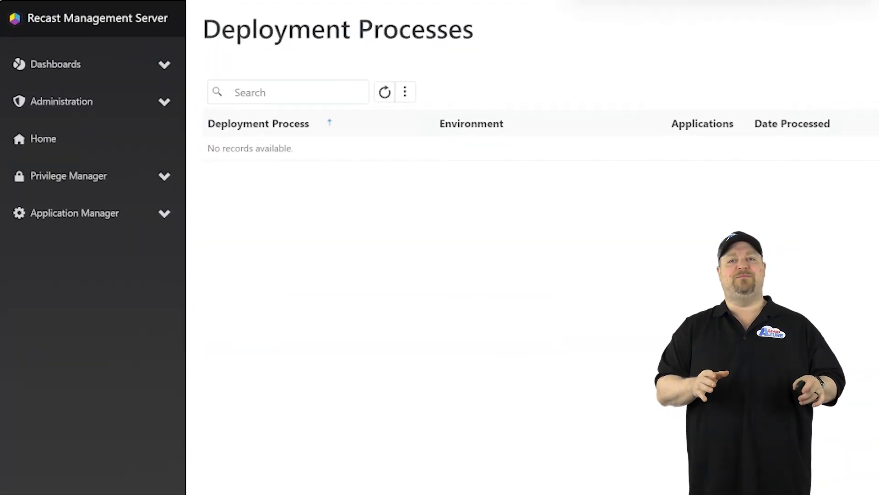
Open the Application Manager Applications catalogue listing apps like DbVisualizer and XML Editor
left_click(90, 136)
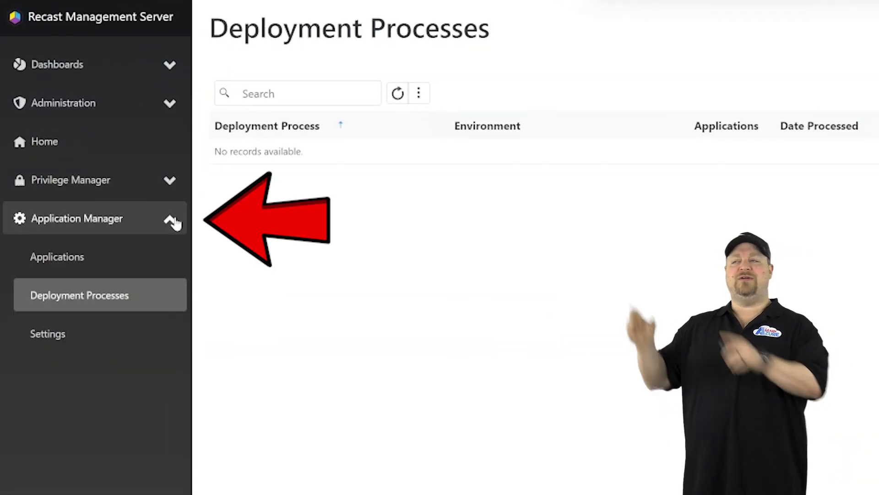
left_click(72, 257)
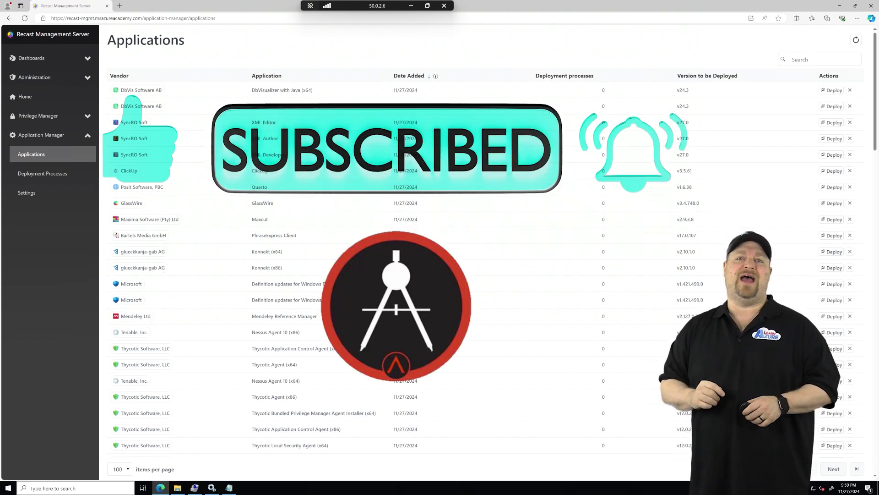
Start a new deployment process with Chrome for Business 64-bit, Notepad++ (x64) and VLC 64-bit EXE
left_click(52, 174)
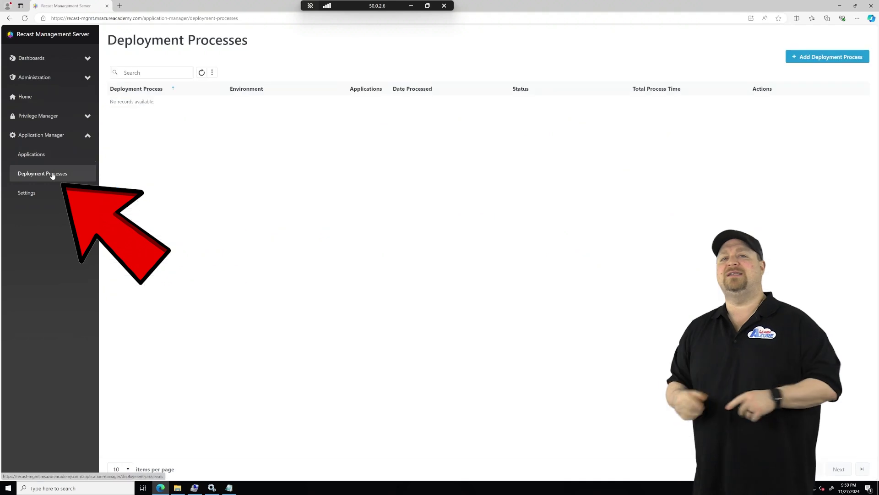
left_click(827, 57)
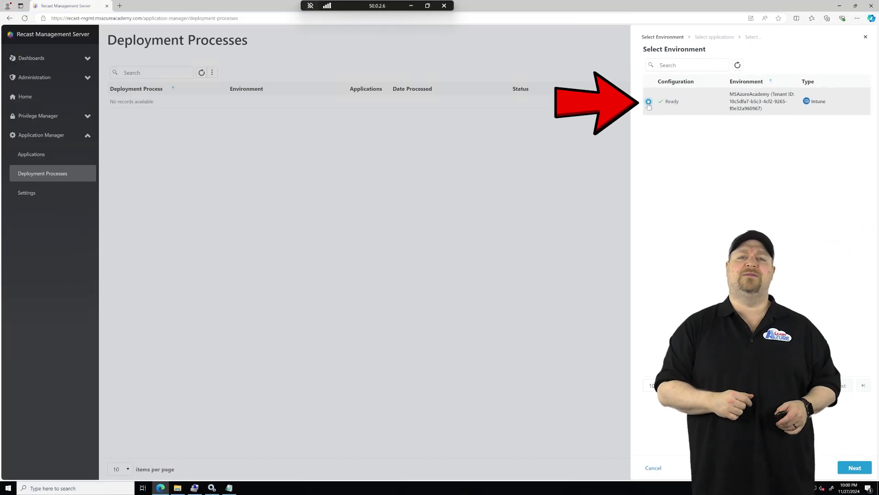
left_click(858, 468)
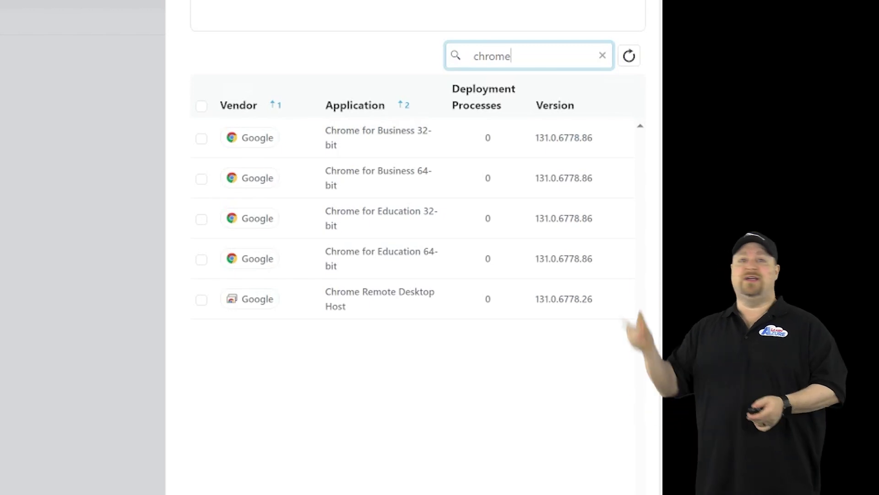
left_click(201, 179)
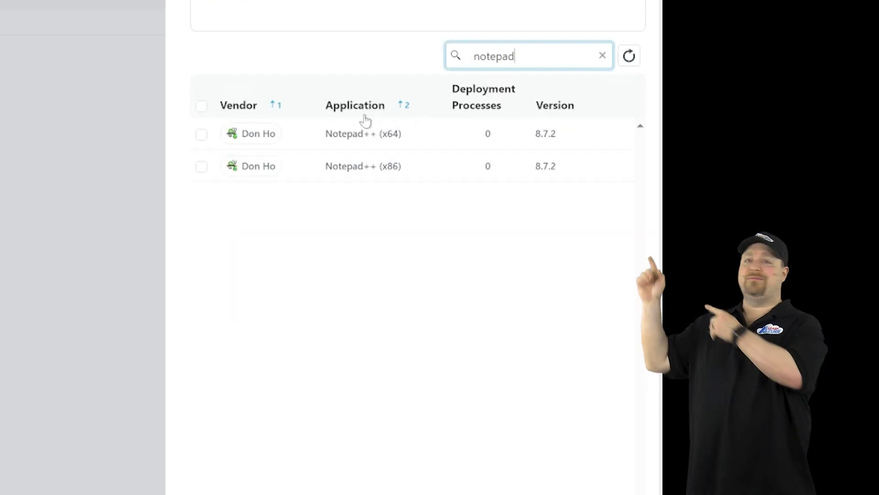
left_click(365, 120)
type("vlc")
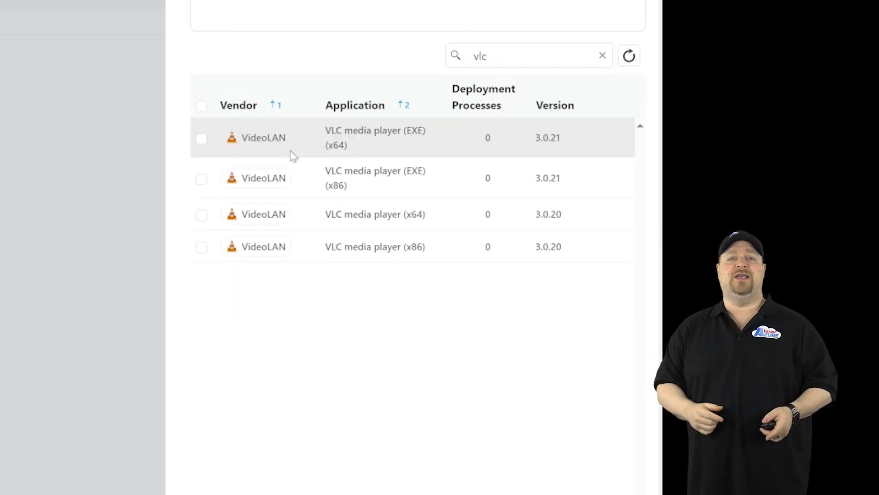
left_click(201, 138)
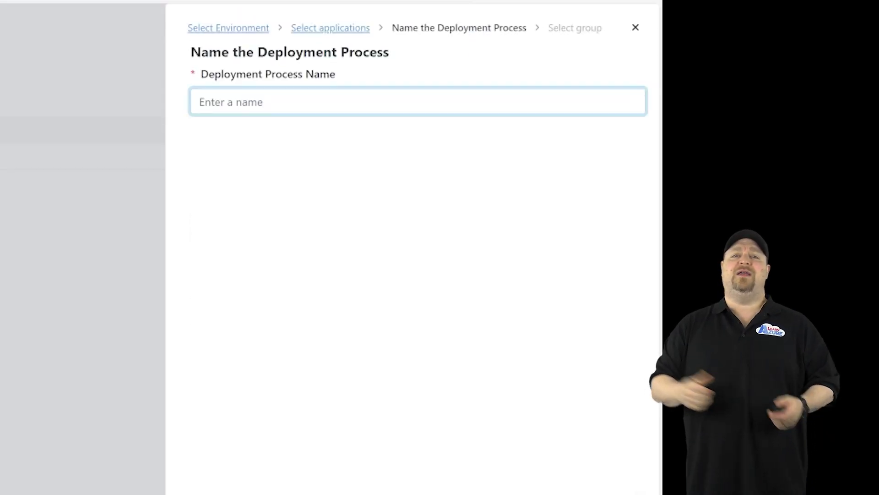
Name the process BasicApps and target the WVDUsers group
type("Ba")
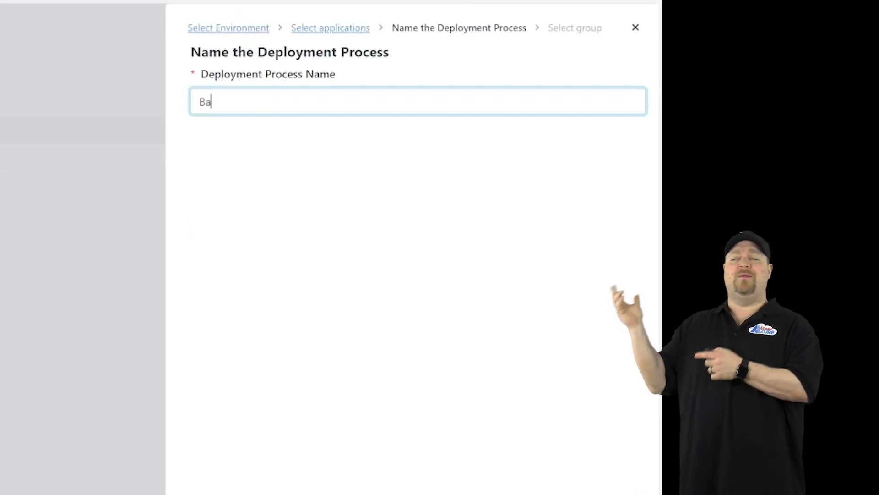
type("sicApps")
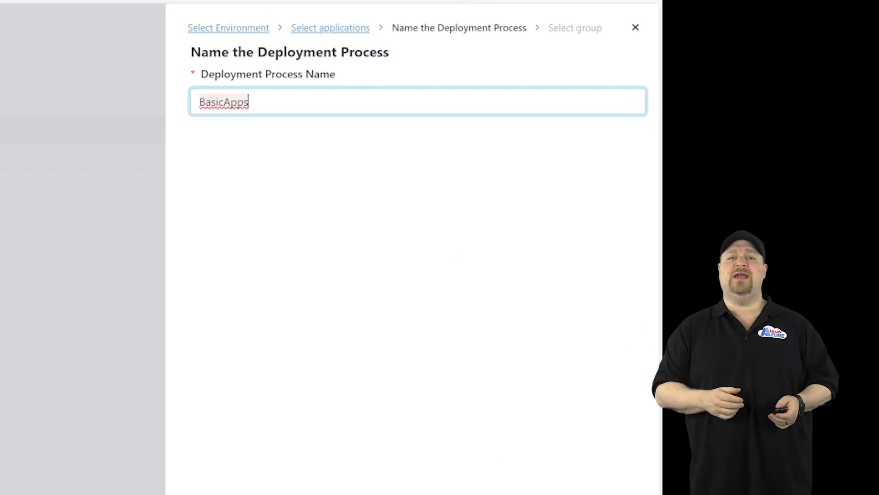
key("Return")
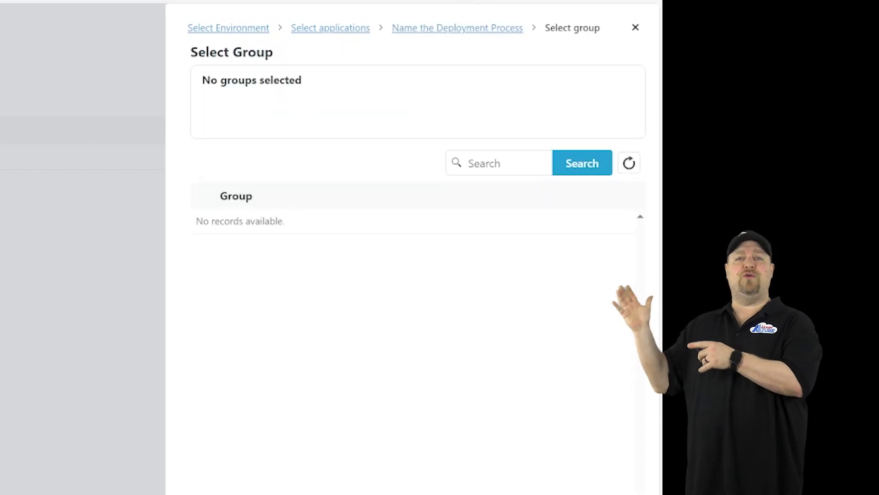
type("wv")
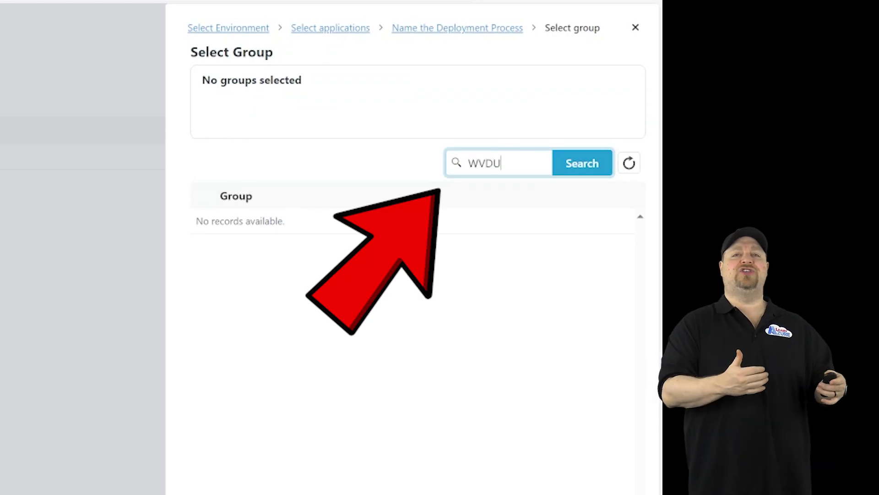
type("DUsers")
key("Return")
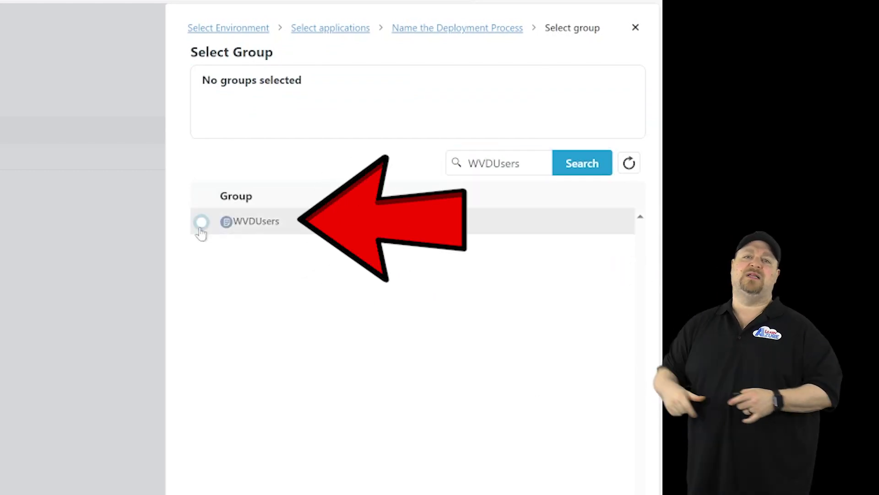
left_click(202, 222)
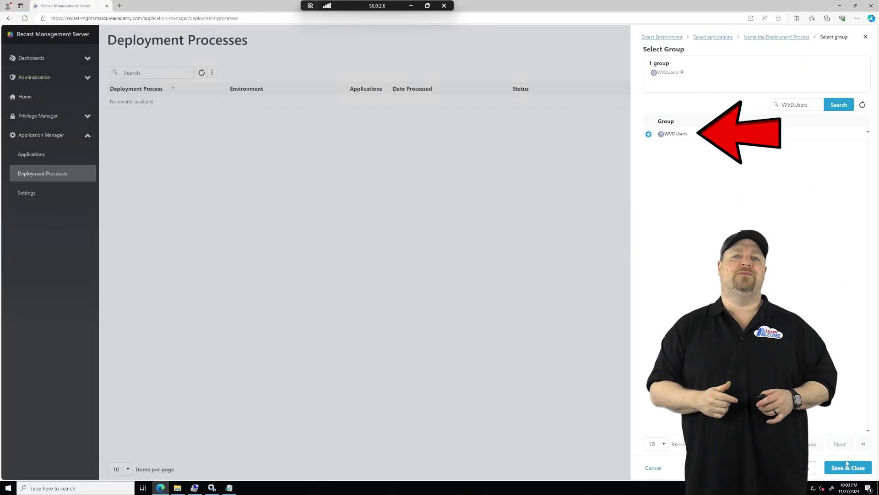
left_click(848, 470)
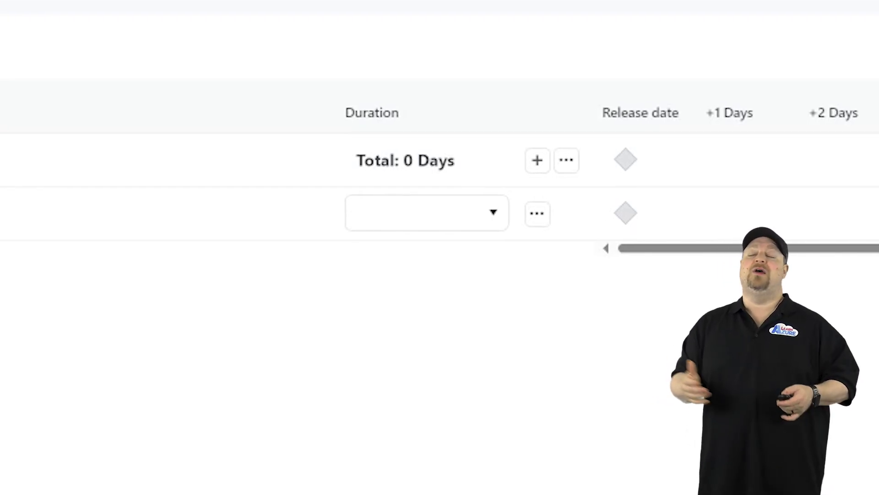
Set the WVDUsers ring duration to Immediately and bring up the BasicApps process settings
left_click(483, 225)
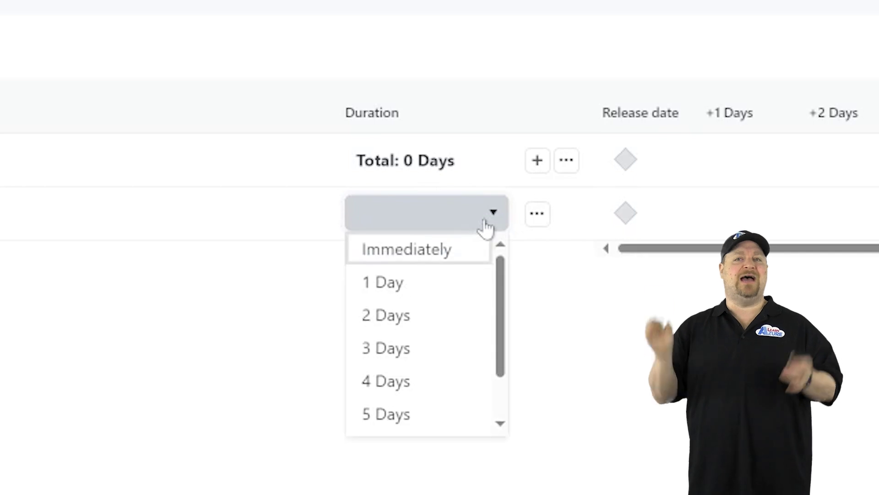
left_click(442, 252)
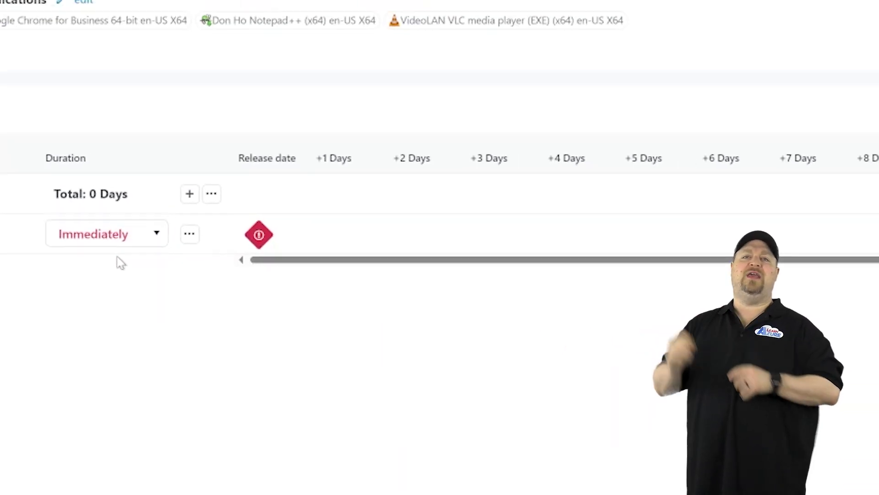
left_click(732, 137)
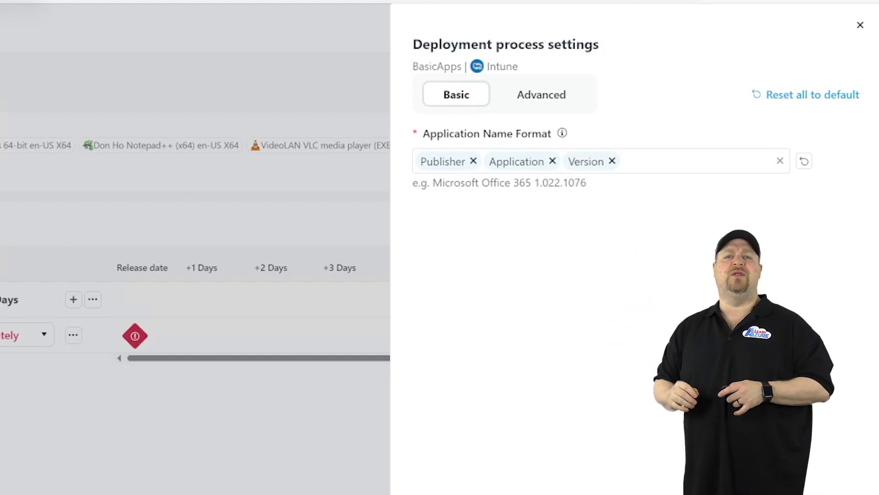
Review the Advanced Application Information, Program and Cleanup settings without changing them
left_click(543, 103)
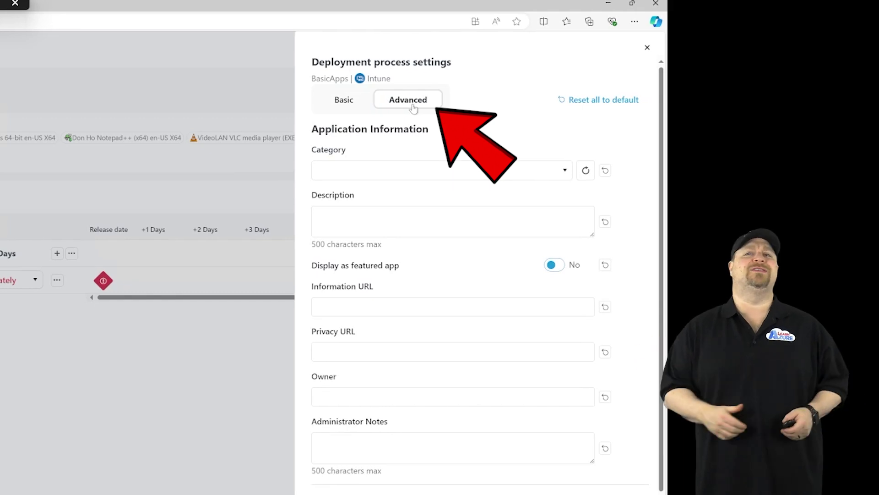
scroll(413, 108, "down", 10)
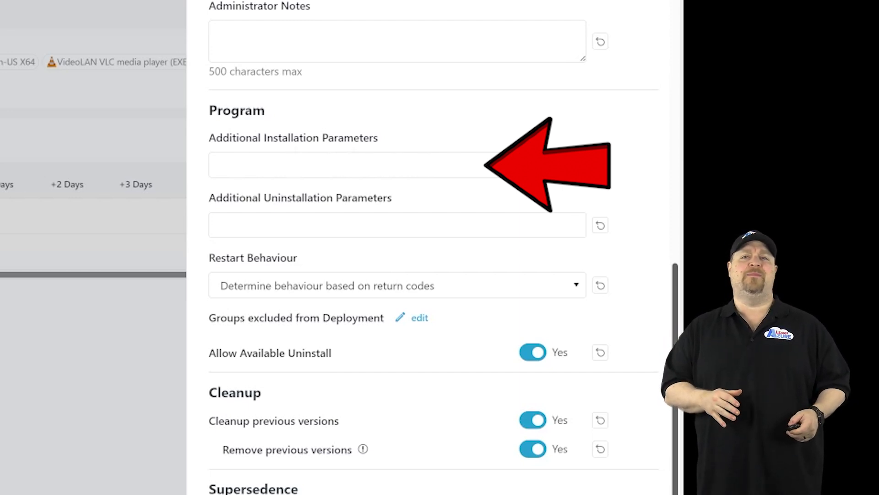
scroll(679, 261, "down", 6)
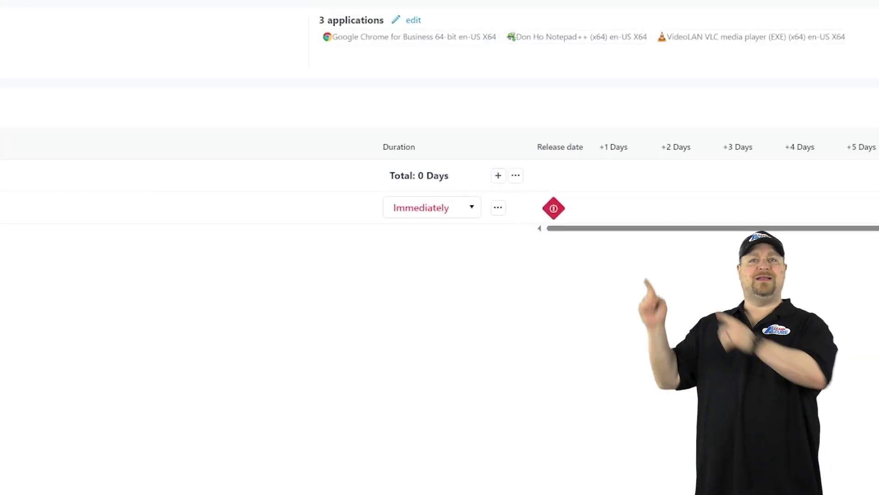
Set the Deploy to WVDUsers step to notify users only when a restart is required
left_click(472, 191)
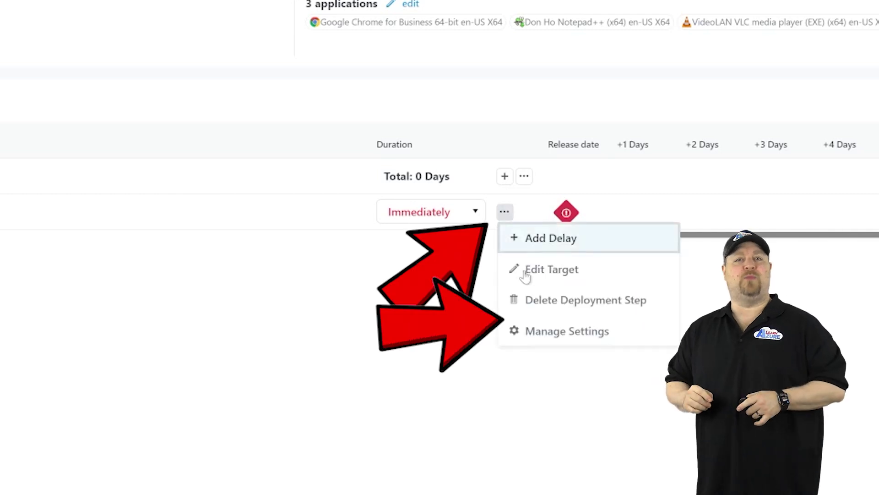
left_click(559, 332)
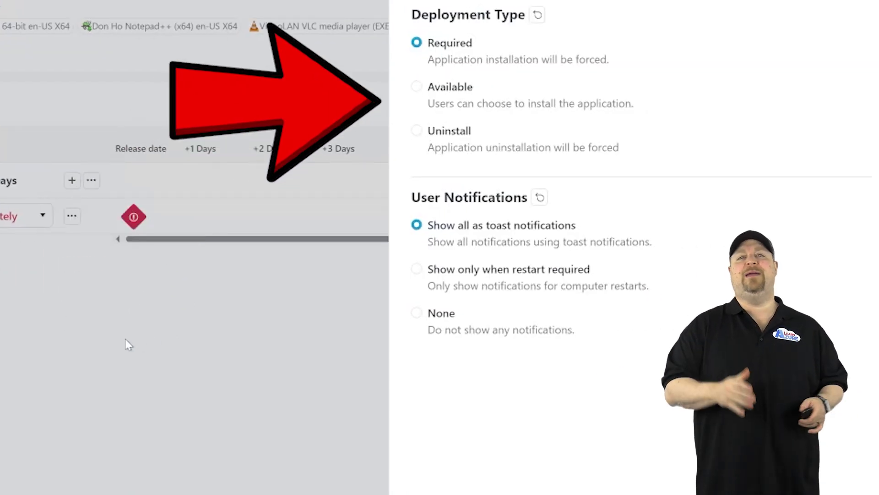
left_click(416, 269)
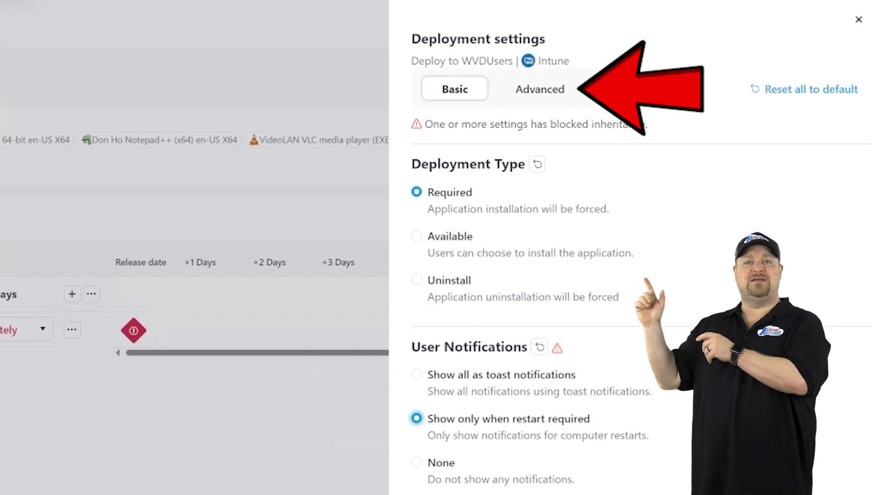
left_click(540, 88)
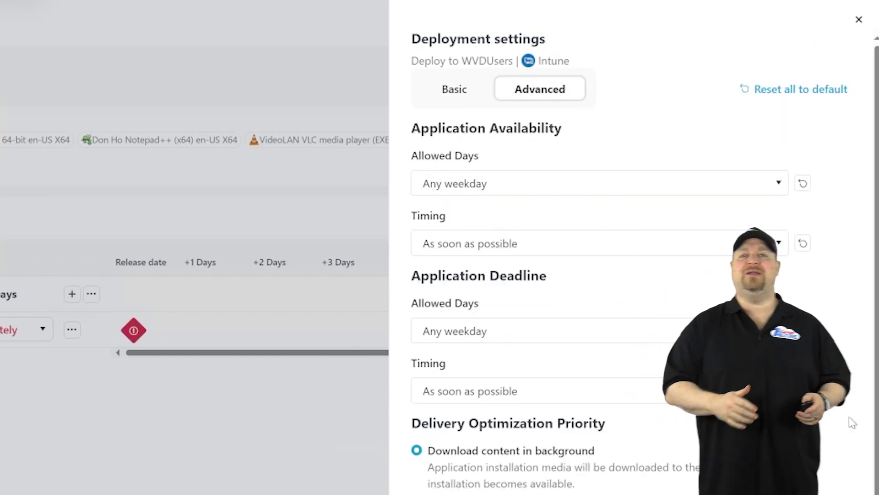
scroll(853, 422, "down", 8)
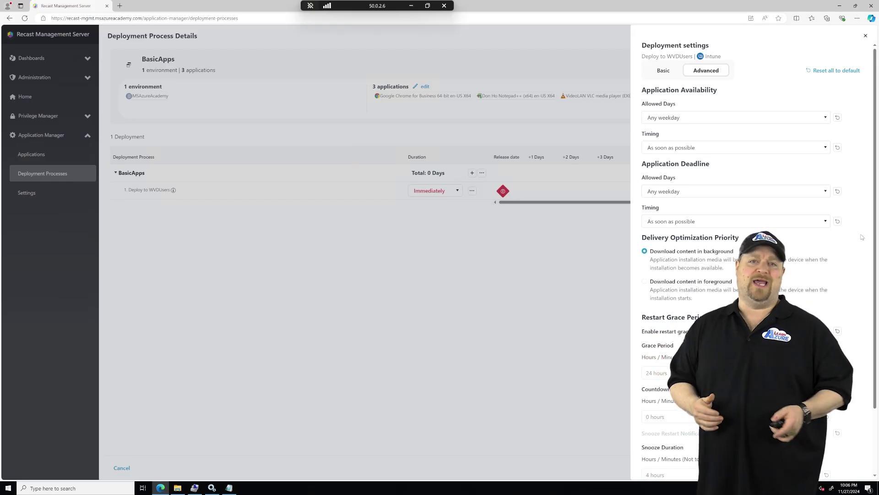
key("Escape")
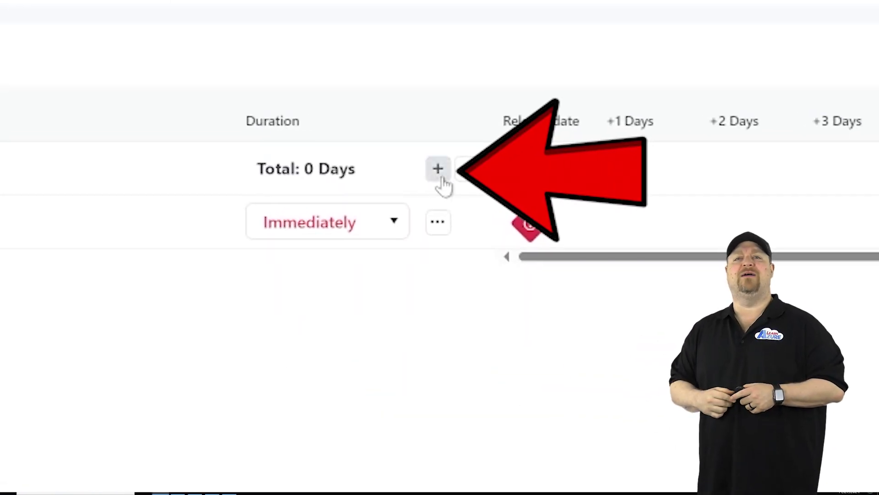
Add a RemoteApp-RDP deployment step with a 7 Days duration
left_click(439, 169)
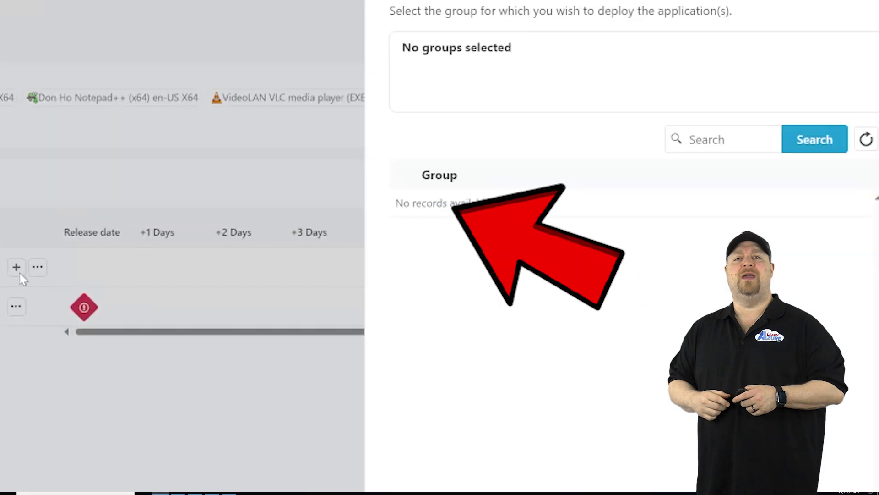
type("RemoteApp-RDP")
key("Return")
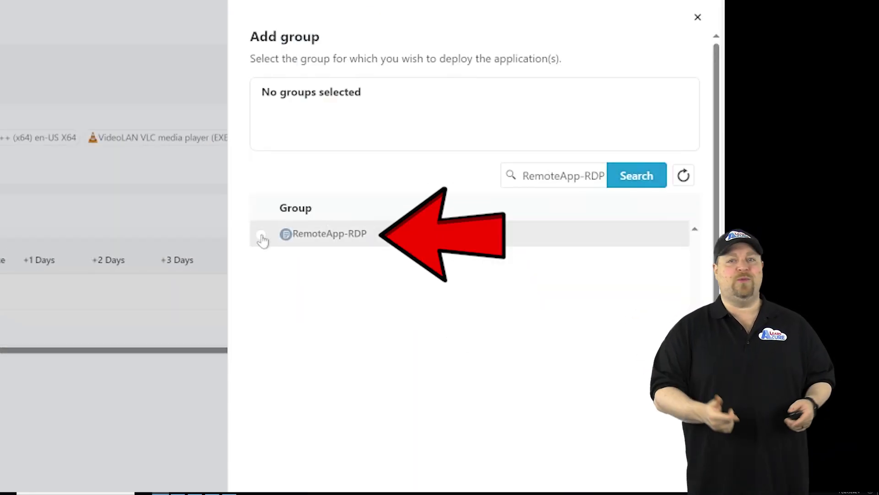
left_click(261, 237)
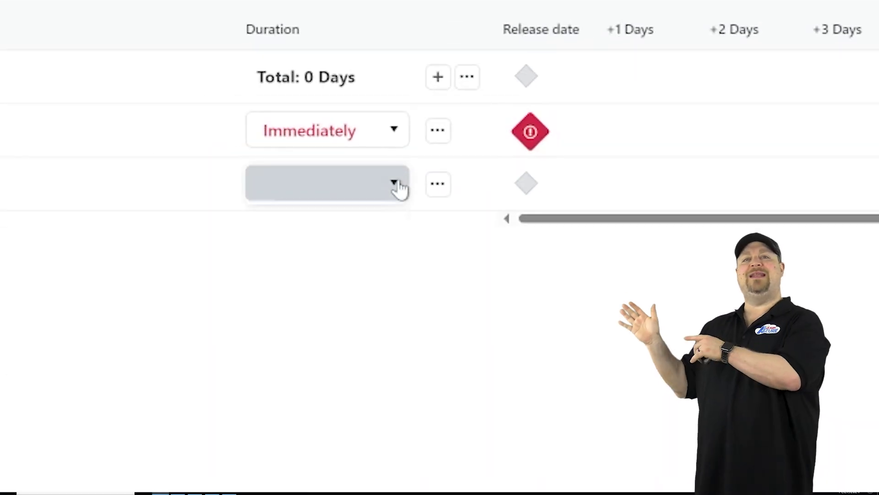
left_click(395, 183)
scroll(319, 366, "down", 1)
left_click(320, 393)
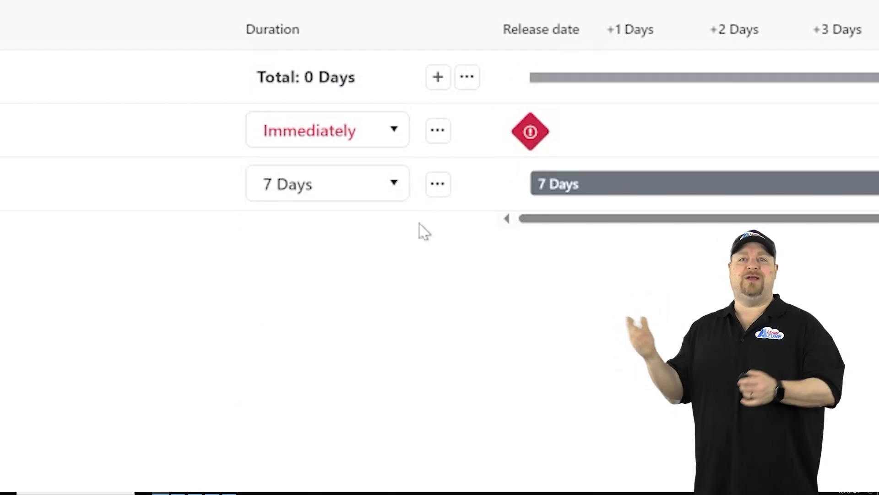
Insert a 7-day delay before RemoteApp-RDP and save restart-only notifications for that step
left_click(438, 184)
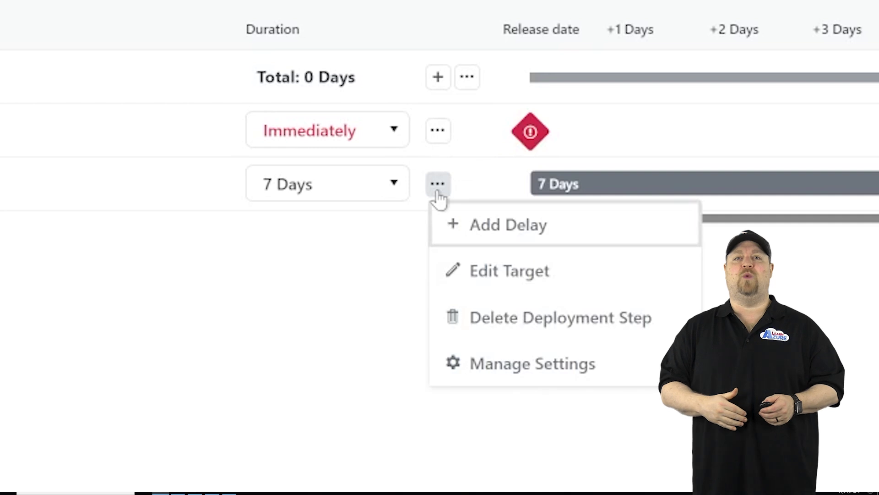
left_click(551, 232)
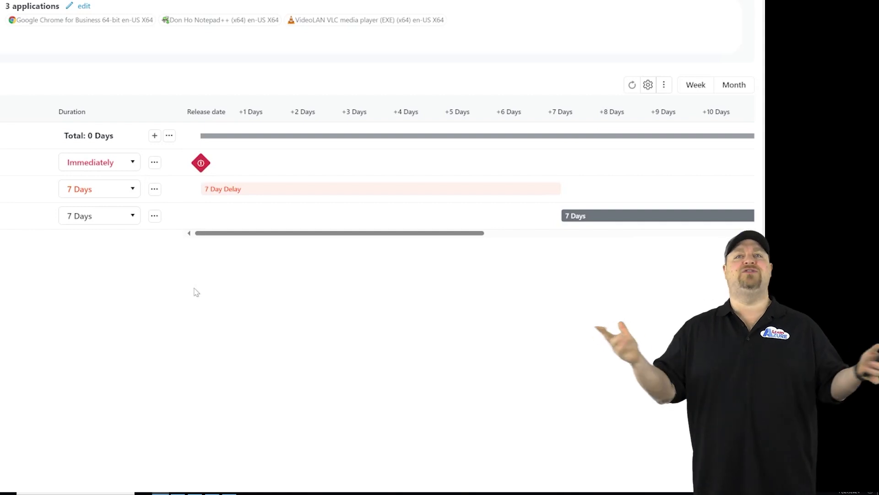
left_click(154, 215)
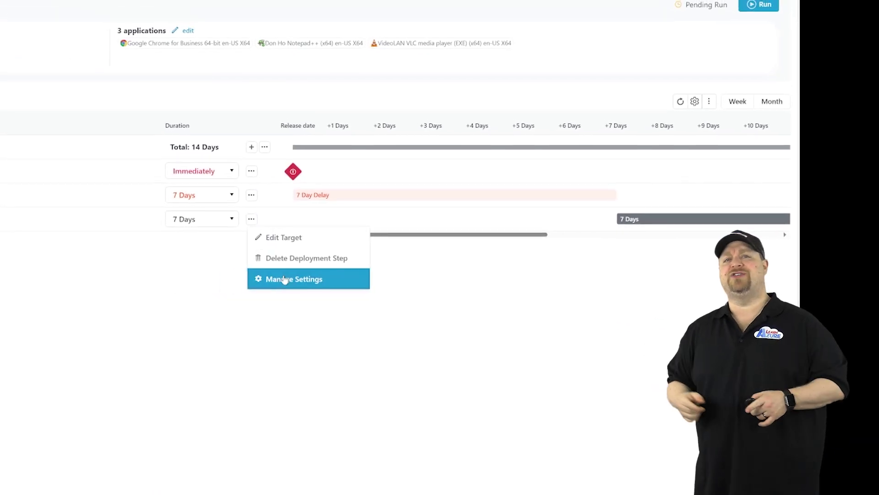
left_click(285, 279)
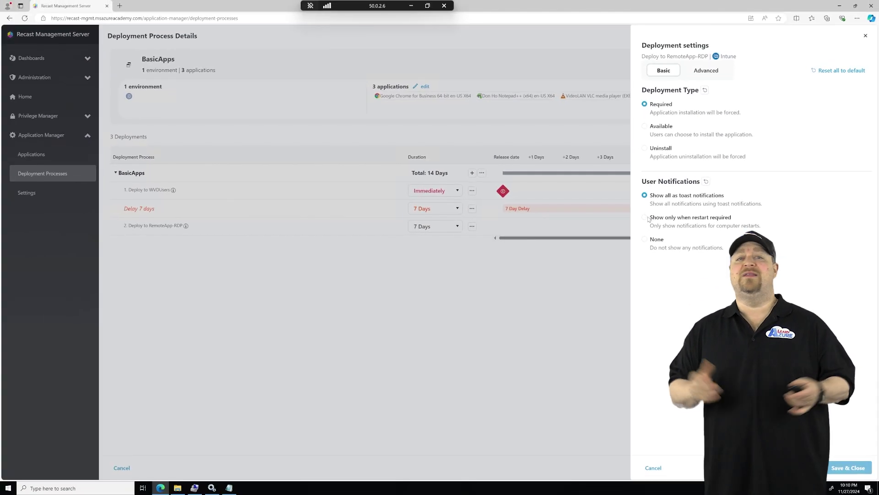
left_click(648, 219)
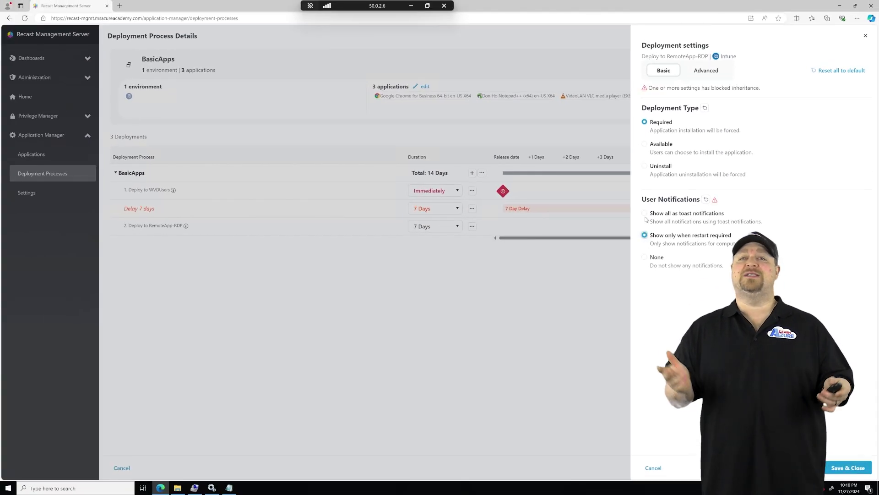
left_click(856, 469)
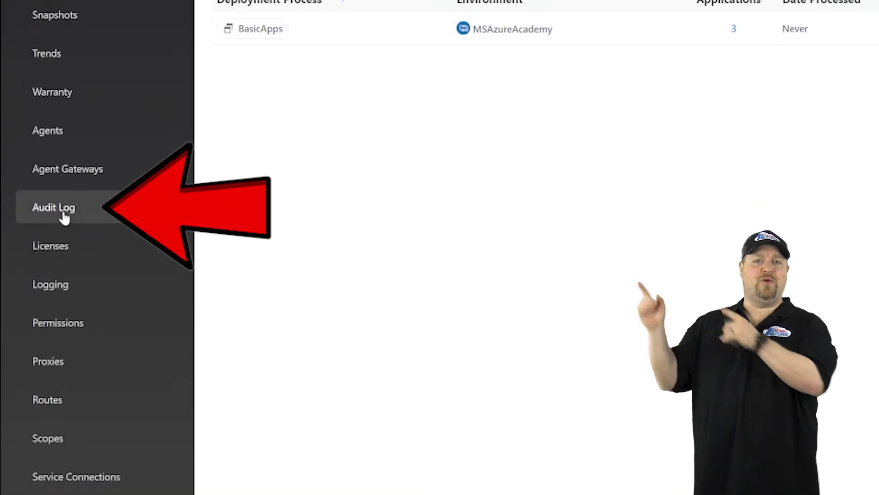
Open the ARIntuneImportNewVersion audit entry and highlight the Notepad++ DisplayName parameter
left_click(63, 214)
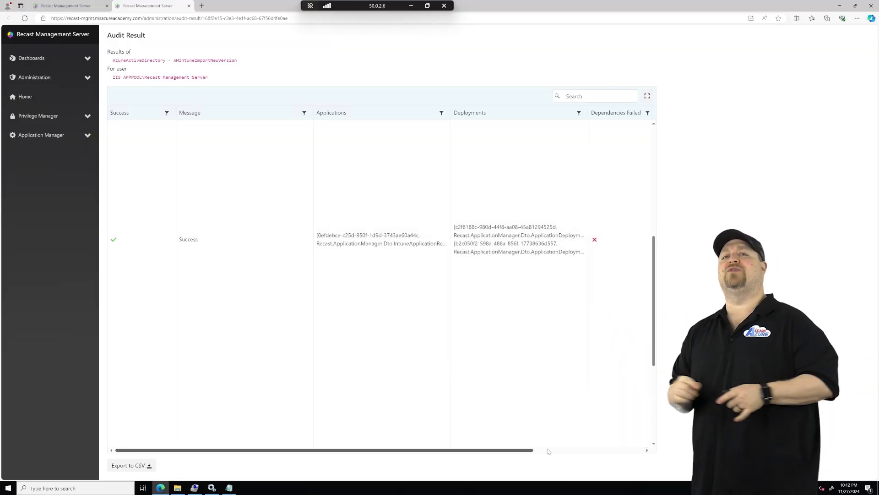
left_click(549, 450)
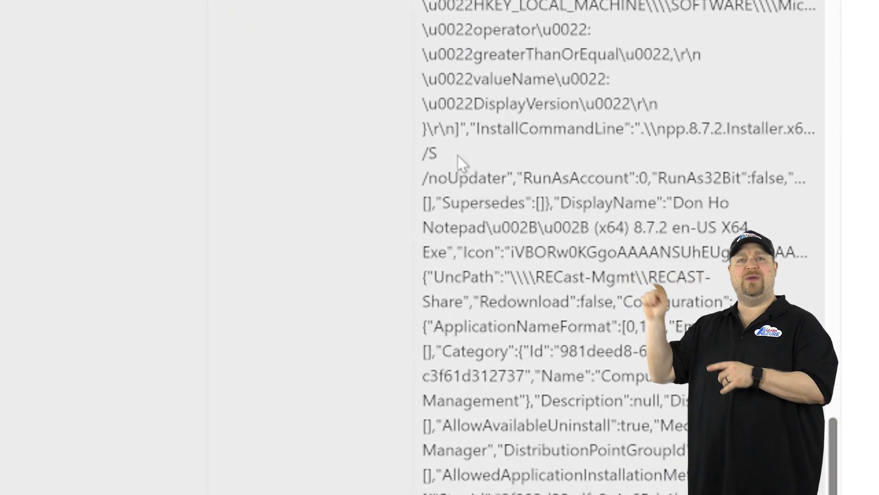
left_click_drag(423, 227, 553, 227)
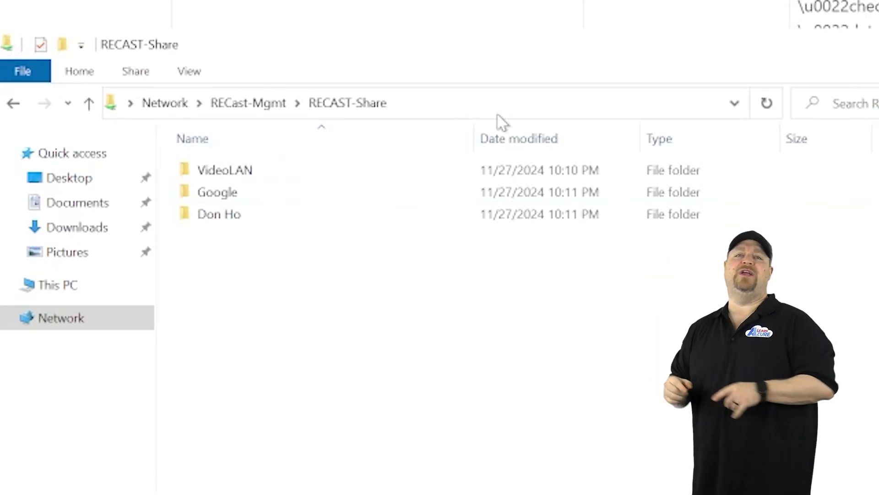
Browse RECAST-Share into VideoLAN > VLC media player (EXE) (x64) > 3.0.21 > X64
double_click(250, 168)
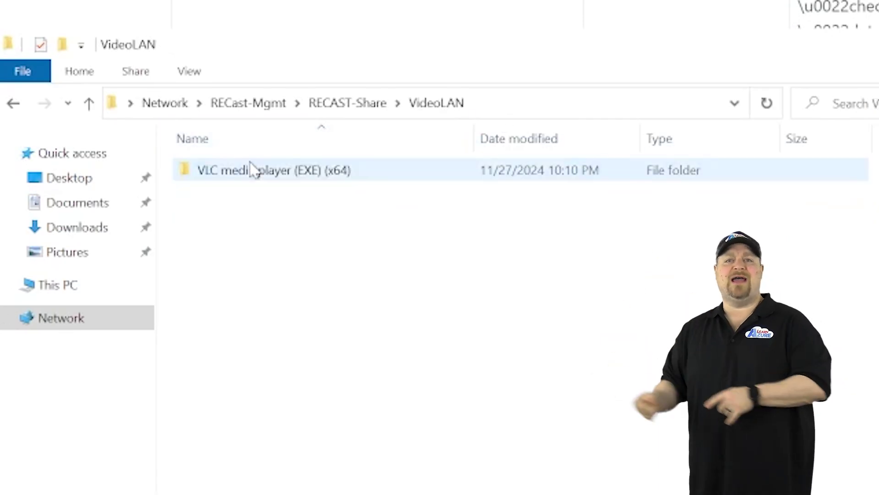
double_click(251, 170)
double_click(227, 169)
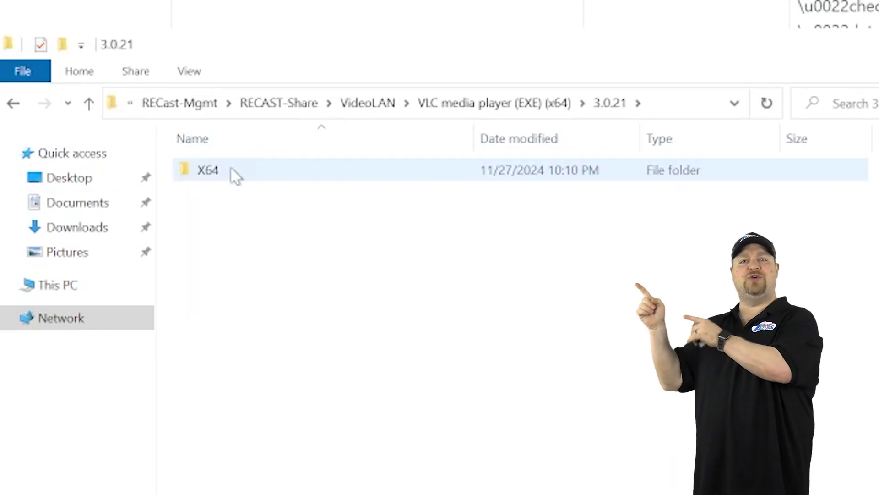
double_click(232, 170)
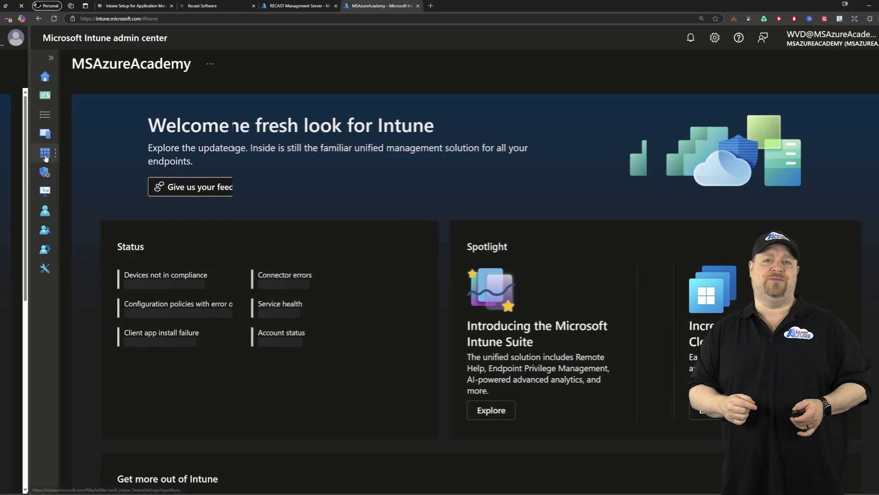
Inspect Notepad++ (x64) 8.7.2 properties, highlighting its Recast note and viewing RemoteApp-RDP/WVDUsers assignments
left_click(16, 156)
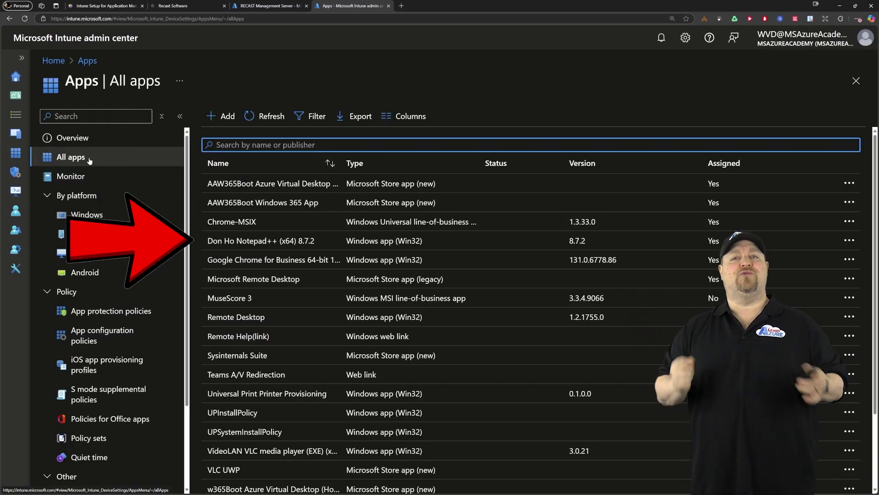
left_click(323, 242)
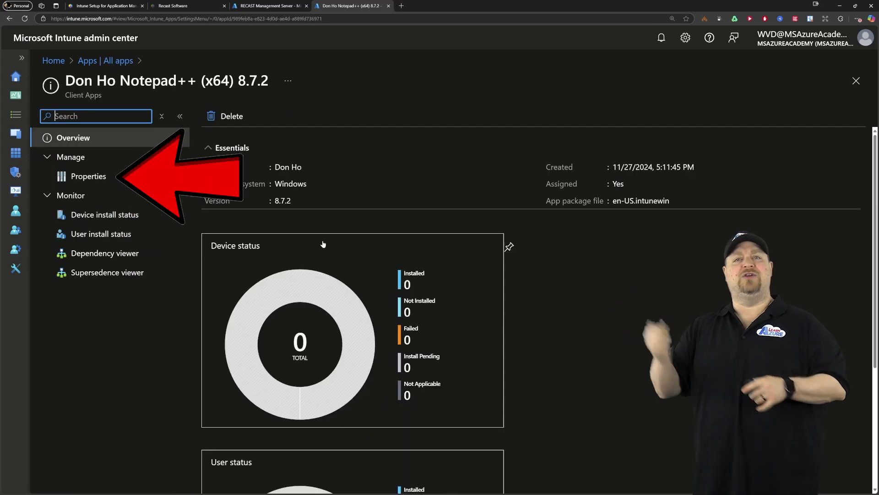
left_click(88, 176)
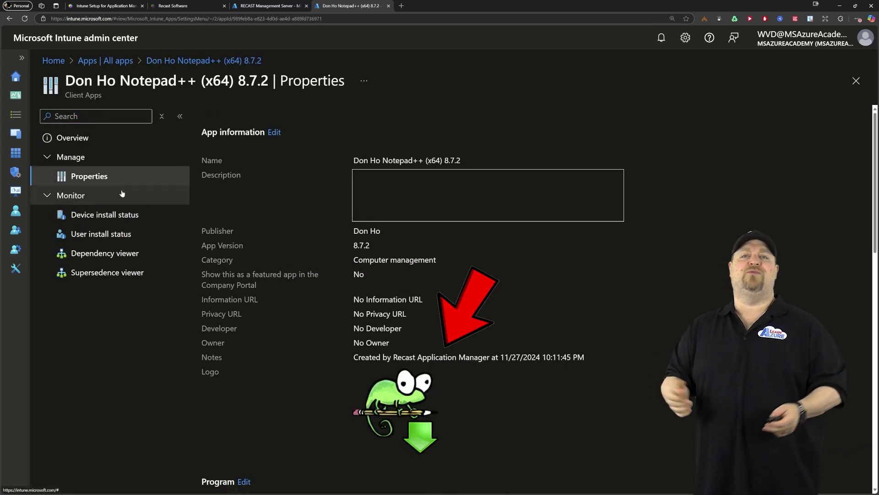
left_click_drag(354, 357, 605, 362)
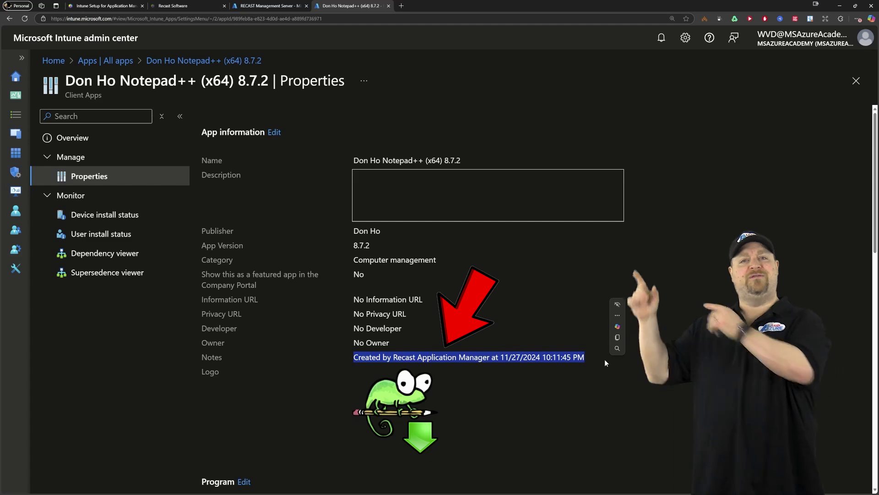
scroll(605, 359, "down", 7)
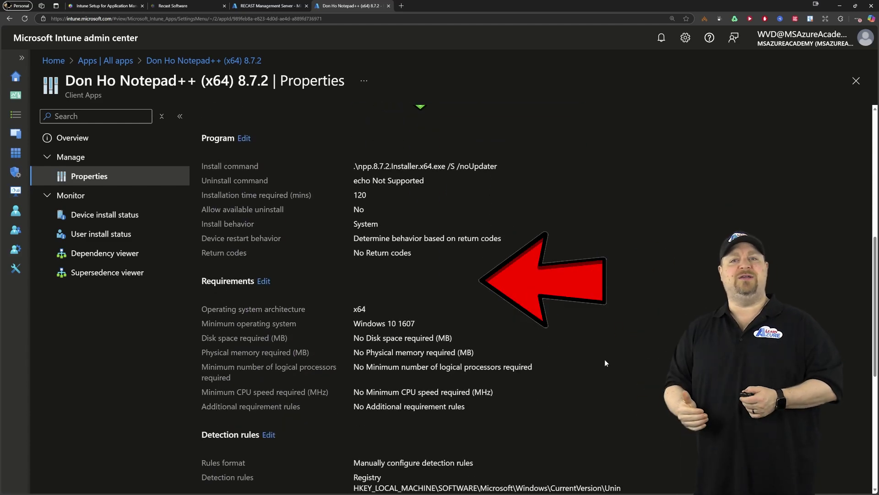
scroll(605, 361, "down", 5)
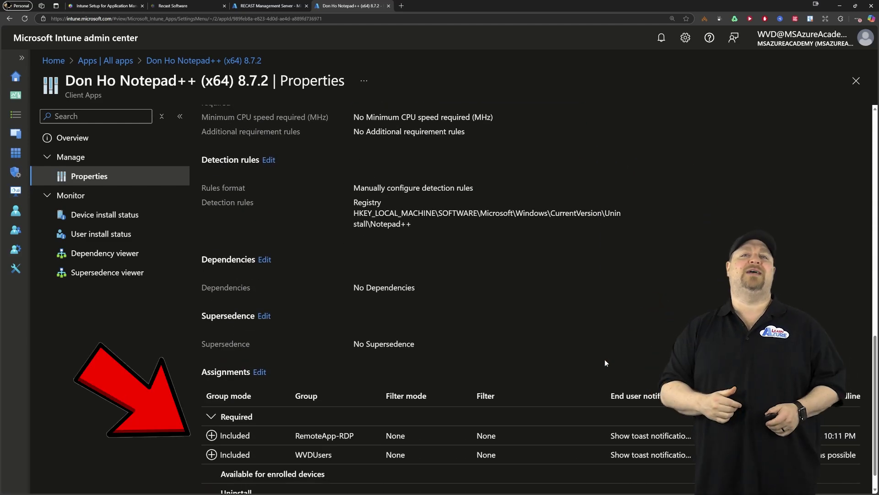